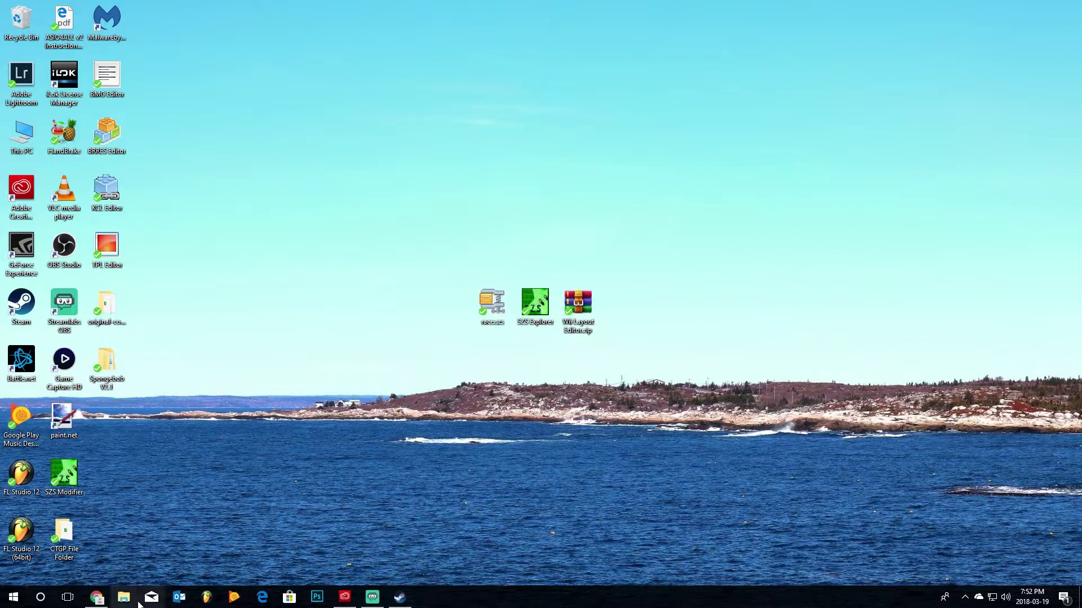
Review the CTools & SZS Modifier download page and the Wii Layout Editor wiki page in Chrome
click(100, 599)
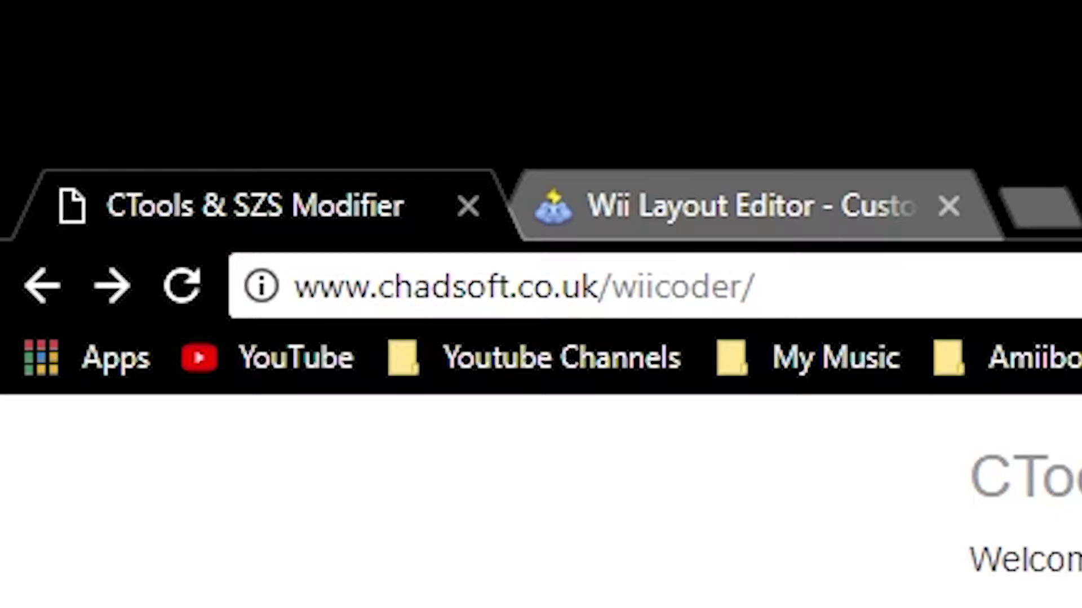
scroll(541, 305, down, 3)
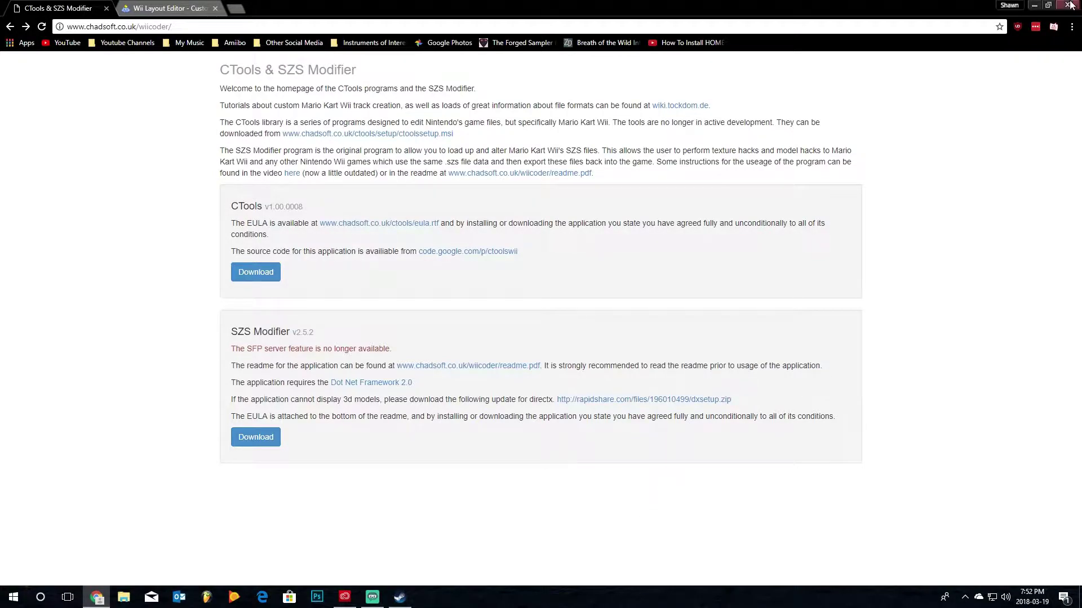
click(1035, 5)
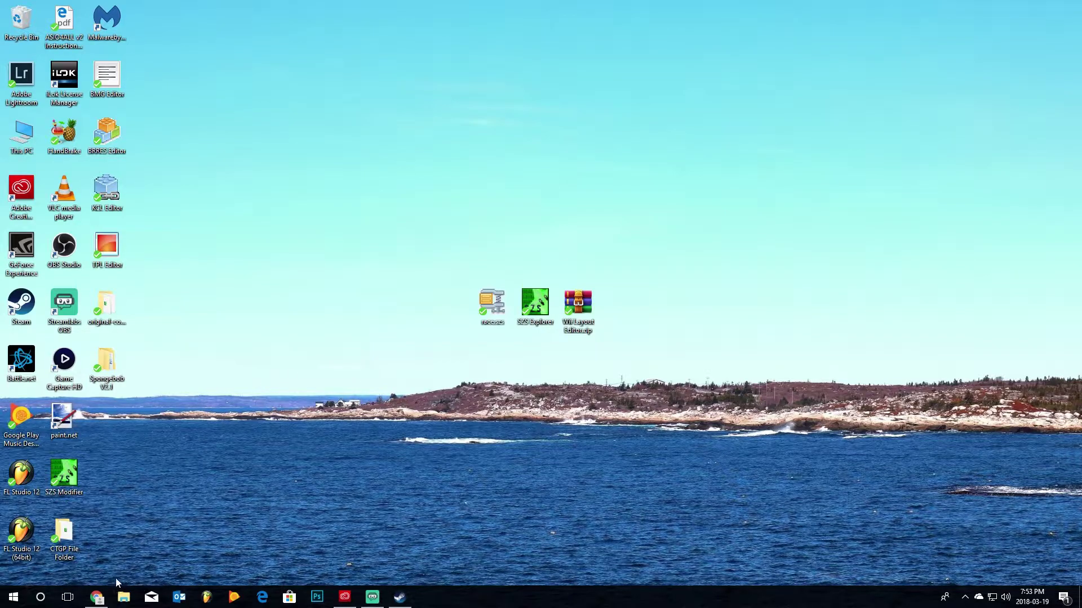
click(96, 597)
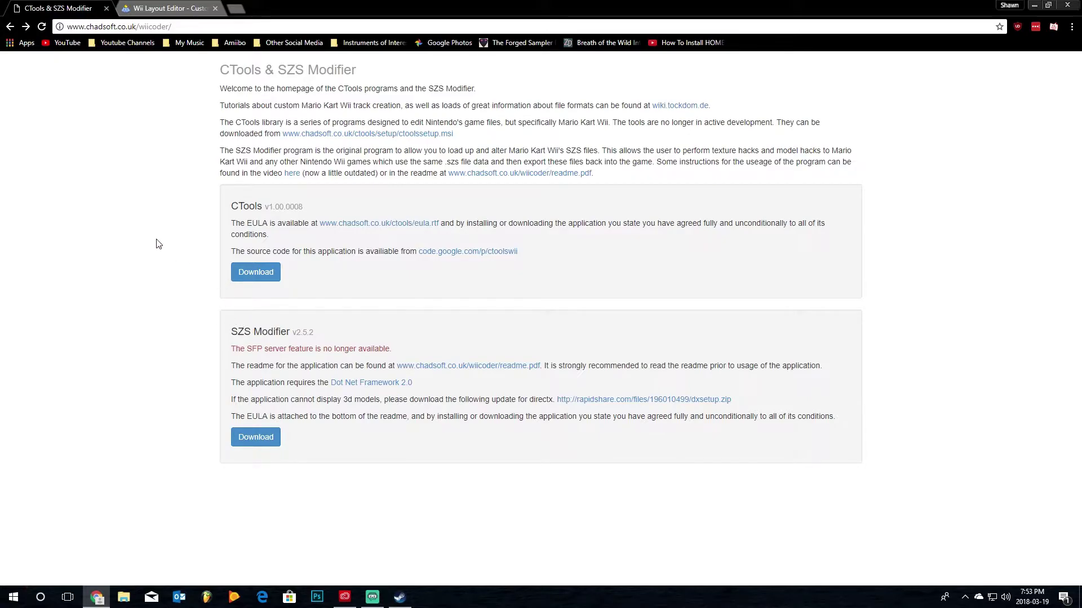
click(186, 9)
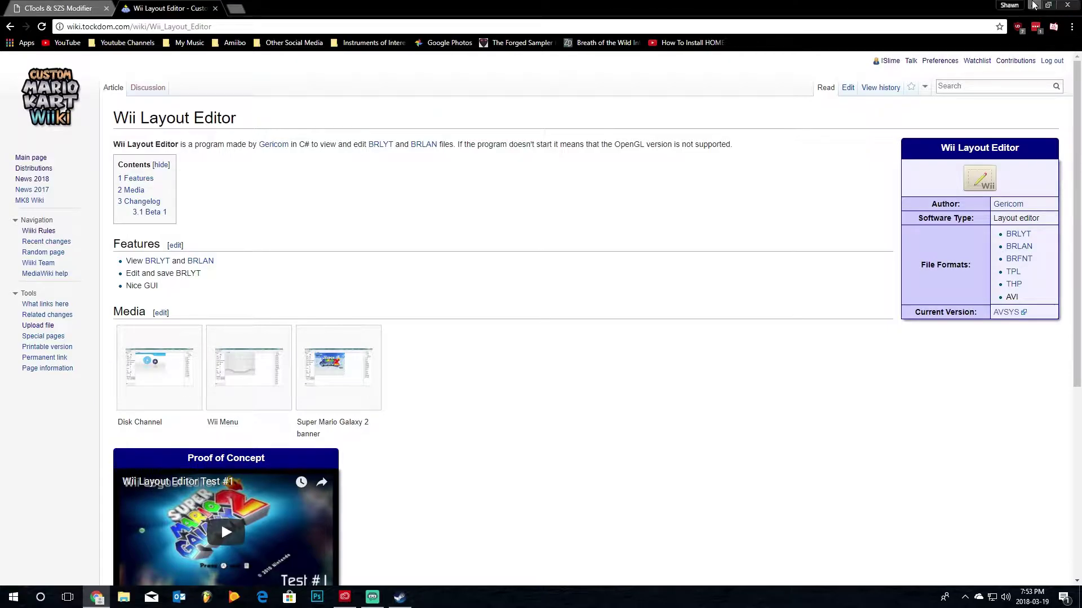
click(1033, 5)
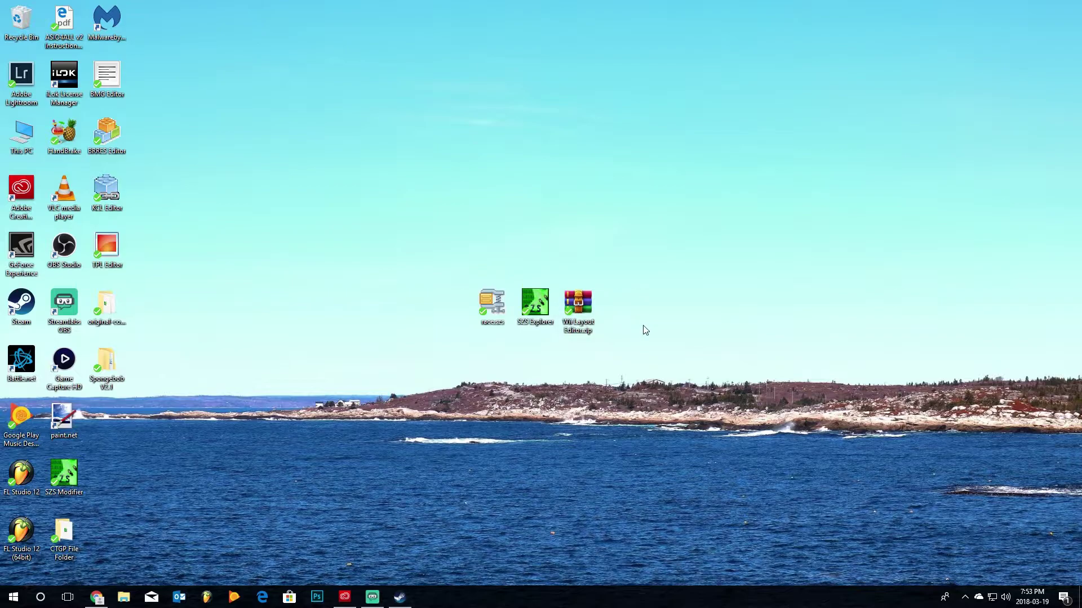
Create a folder named WLE on the desktop beside Wii Layout Editor.zip
right_click(641, 306)
mouse_move(704, 465)
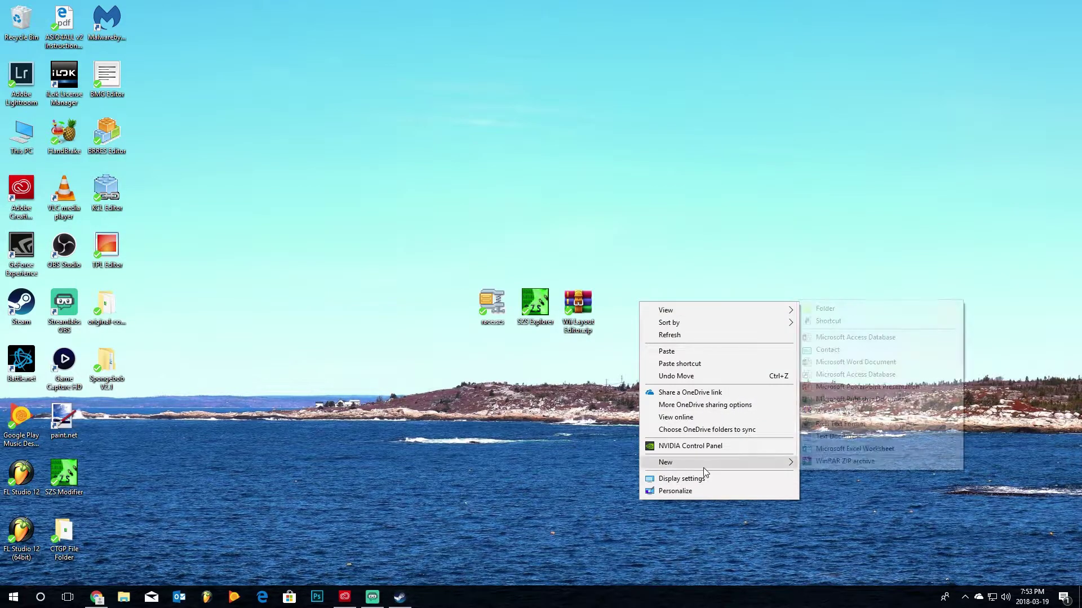
click(843, 310)
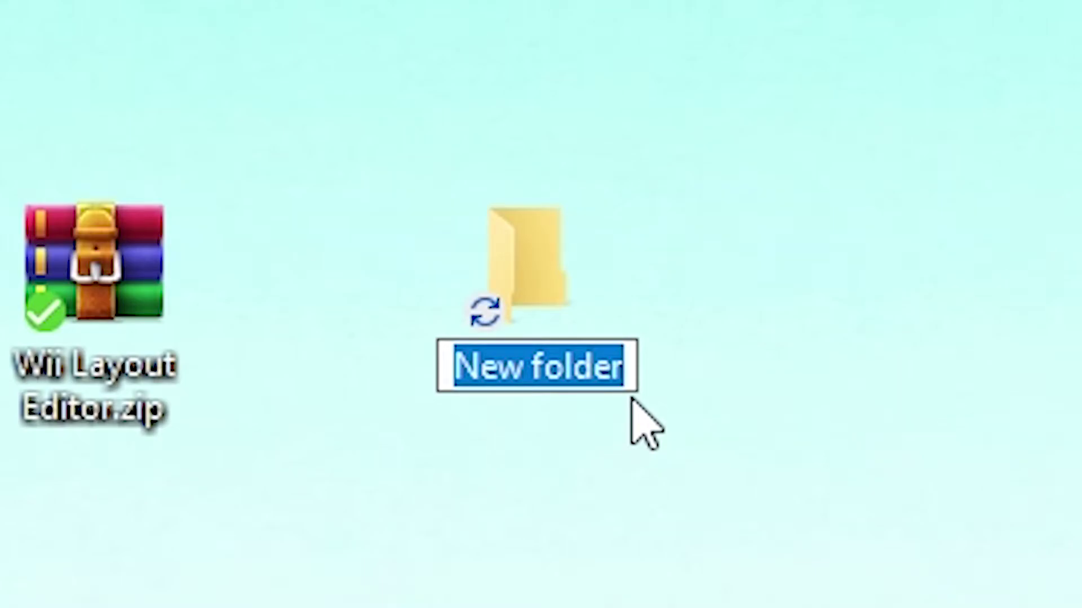
text(WLE)
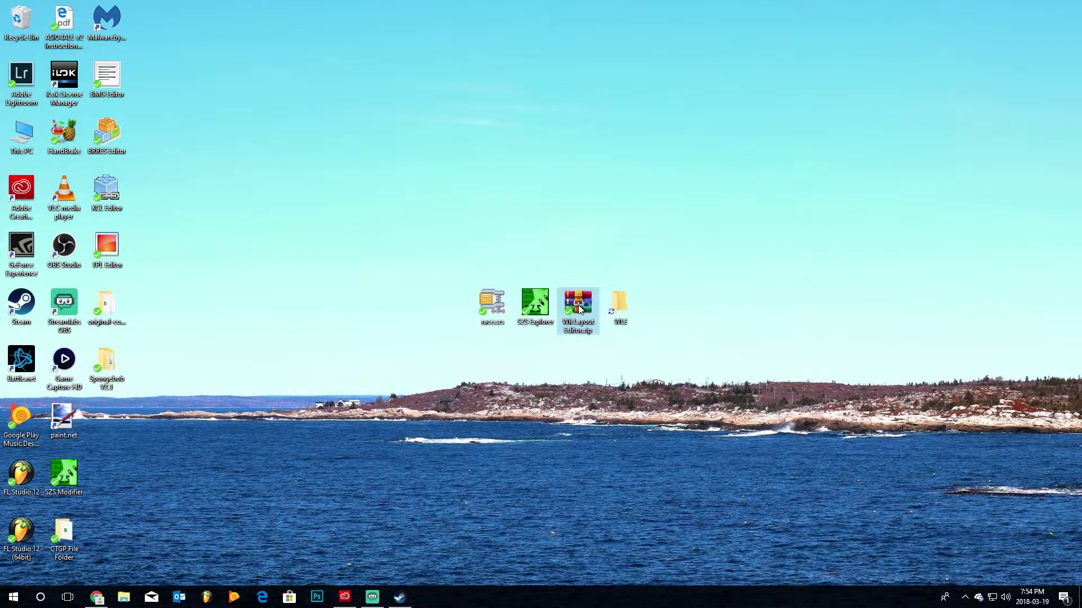
Extract all four files from Wii Layout Editor.zip into the WLE folder and close the archive
double_click(580, 309)
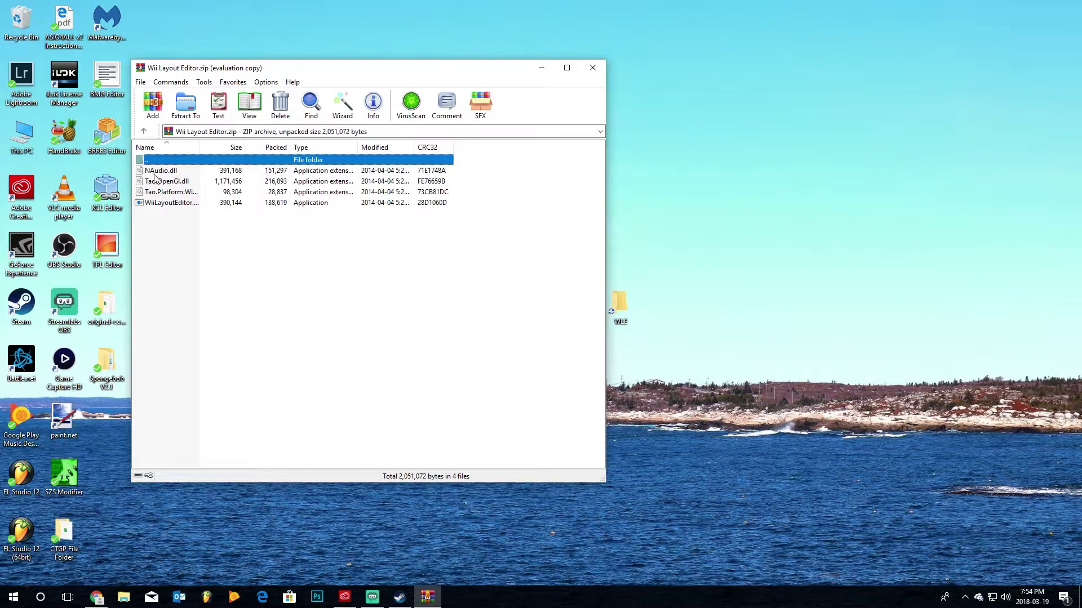
click(167, 172)
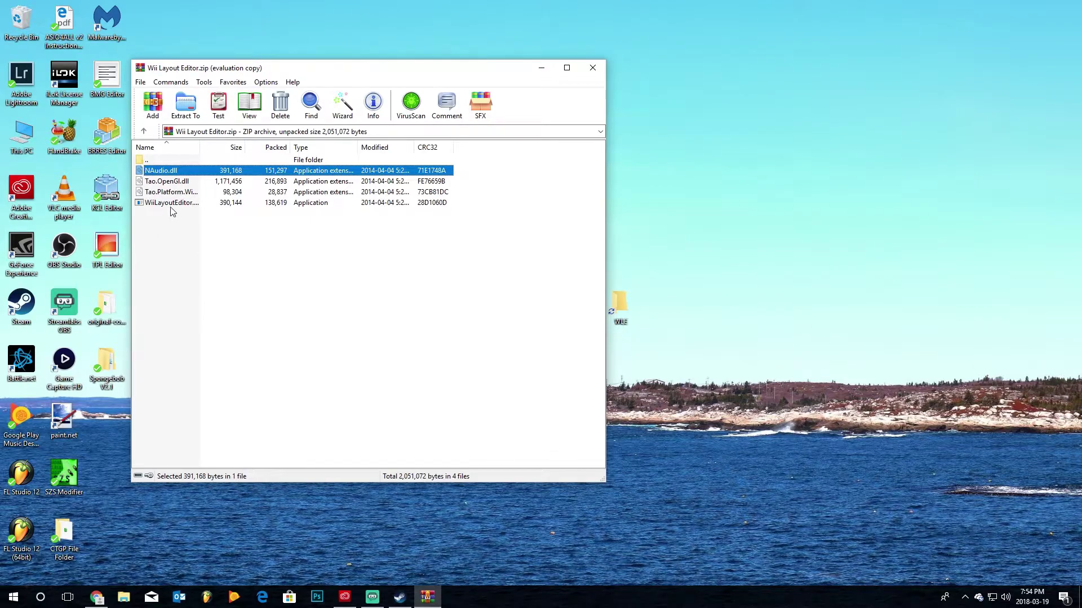
shift+click(172, 206)
drag(178, 193, 620, 307)
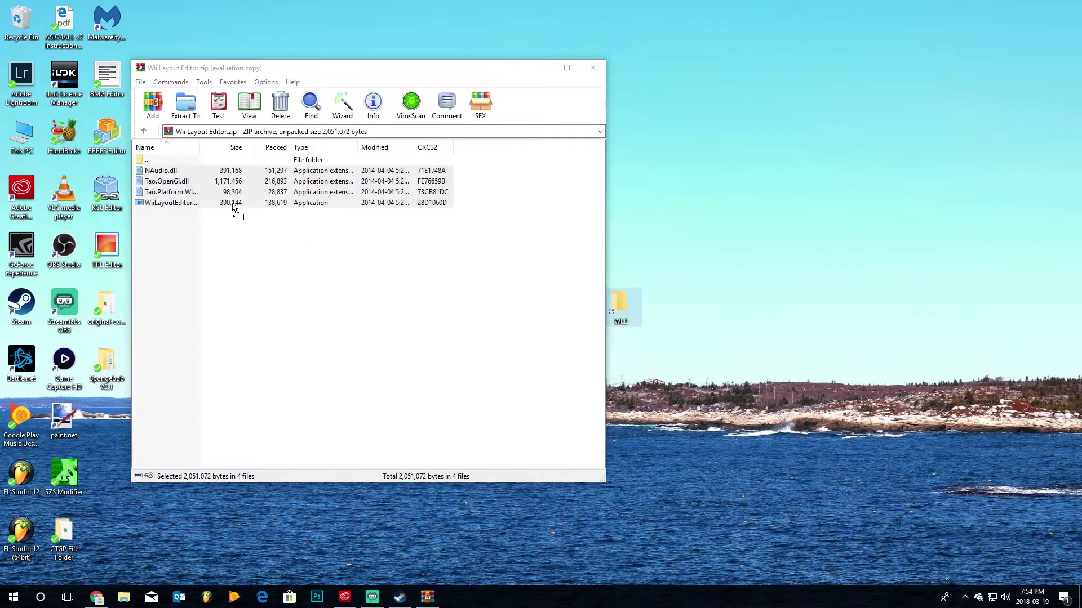
drag(363, 68, 352, 90)
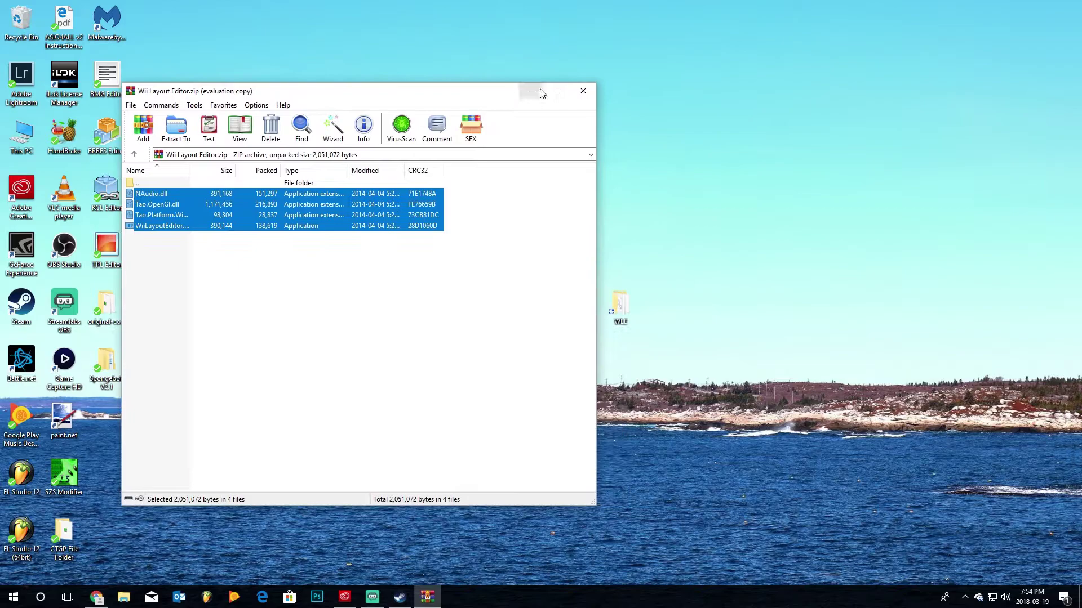
click(574, 94)
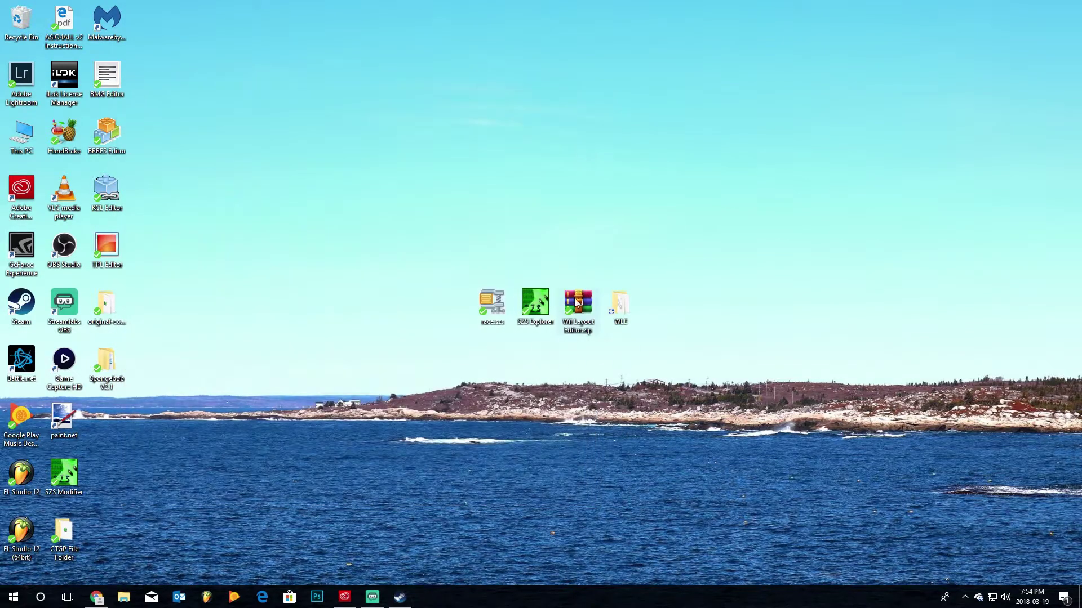
Delete Wii Layout Editor.zip from the desktop and move the WLE folder next to SZS Explorer
drag(586, 311, 22, 21)
drag(622, 310, 580, 311)
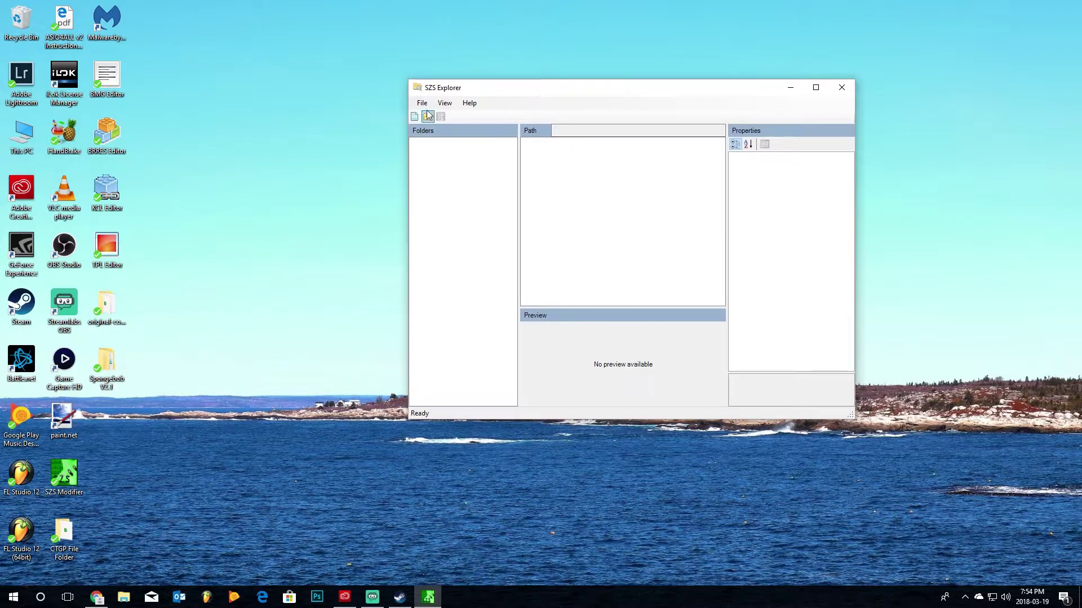
Open race.szs from the desktop in SZS Explorer
click(422, 103)
click(459, 127)
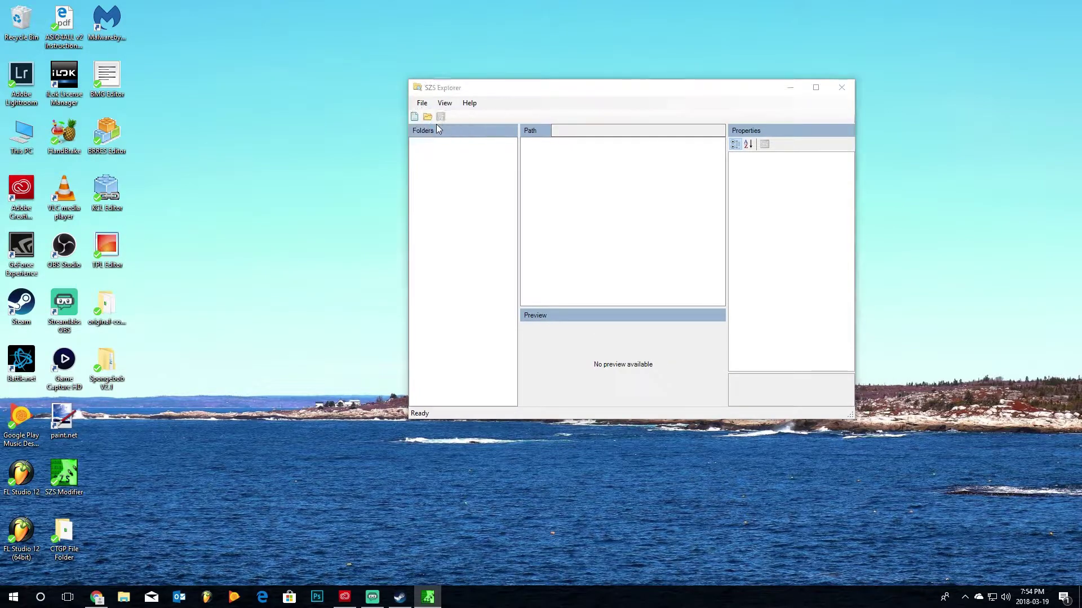
drag(461, 128, 563, 129)
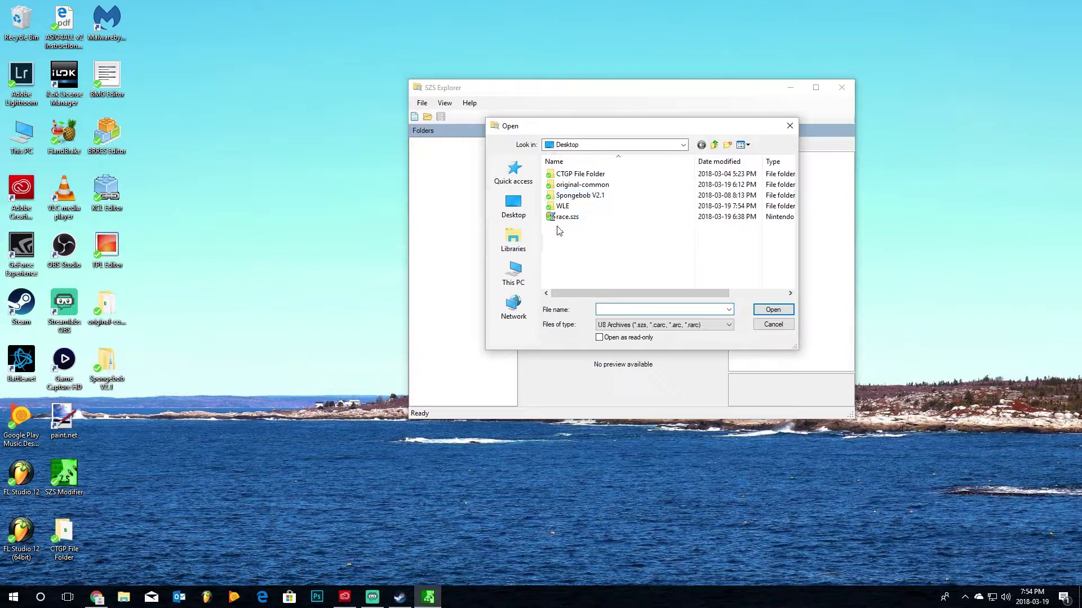
double_click(582, 218)
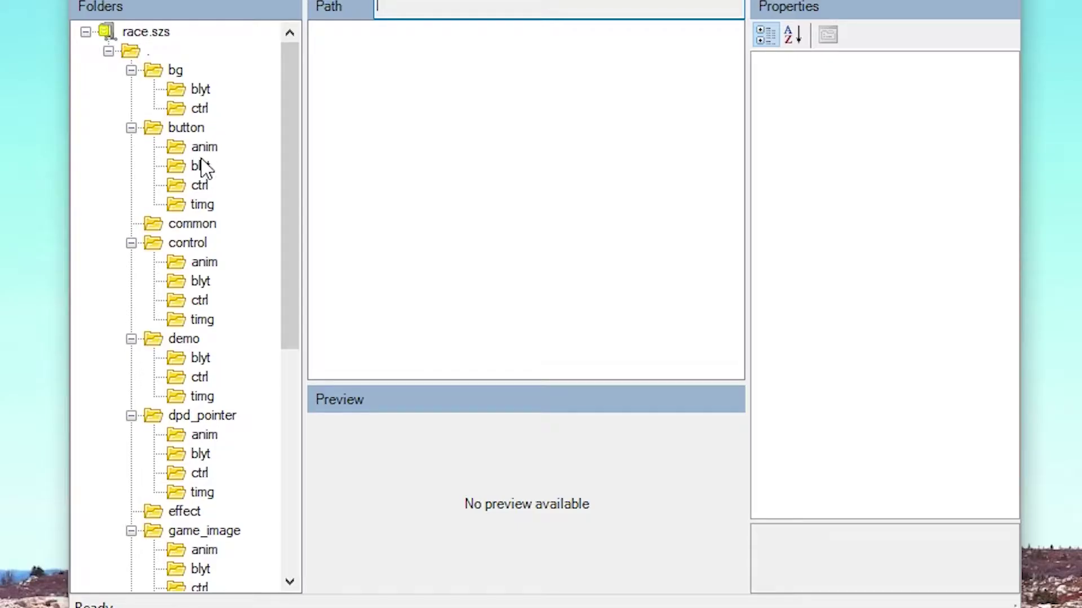
scroll(252, 324, down, 2)
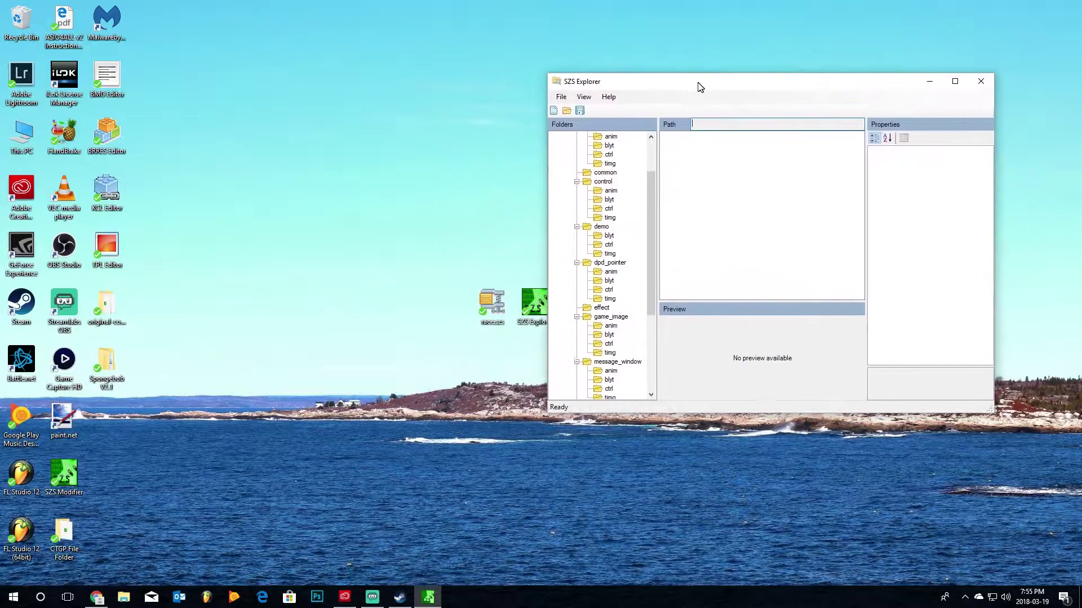
Create a desktop folder named "extracted game_image" and place it directly beside race.szs
drag(700, 87, 568, 99)
click(798, 94)
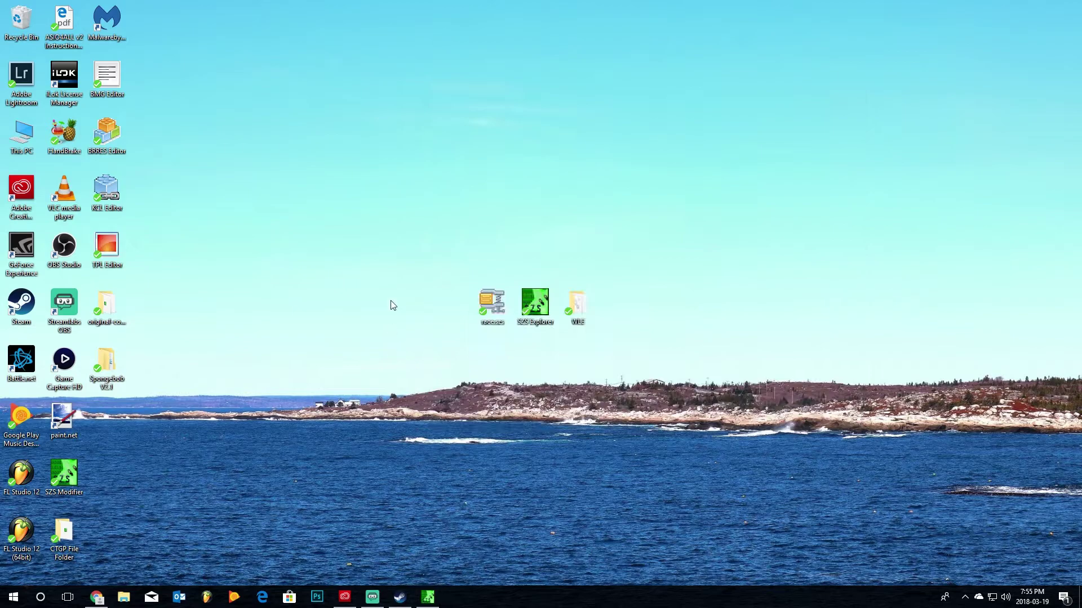
right_click(406, 310)
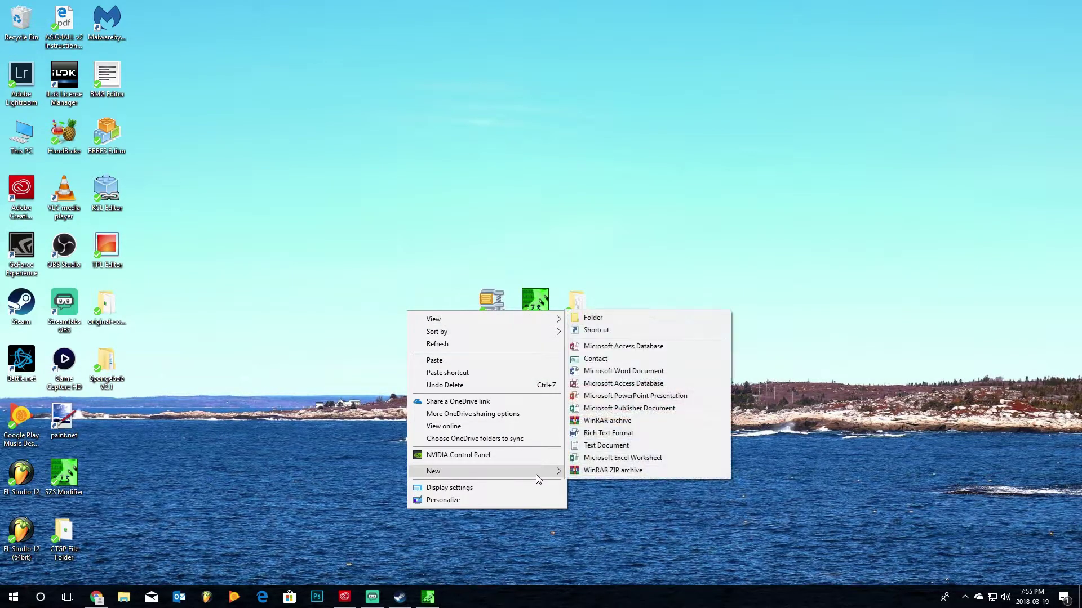
click(593, 317)
text(e)
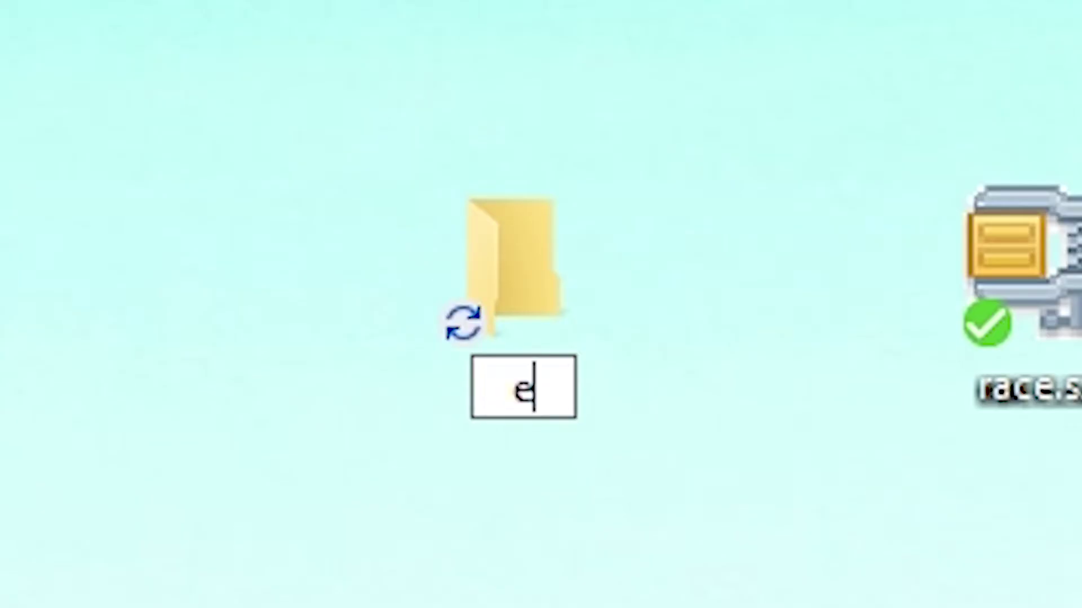
text(xtracted g)
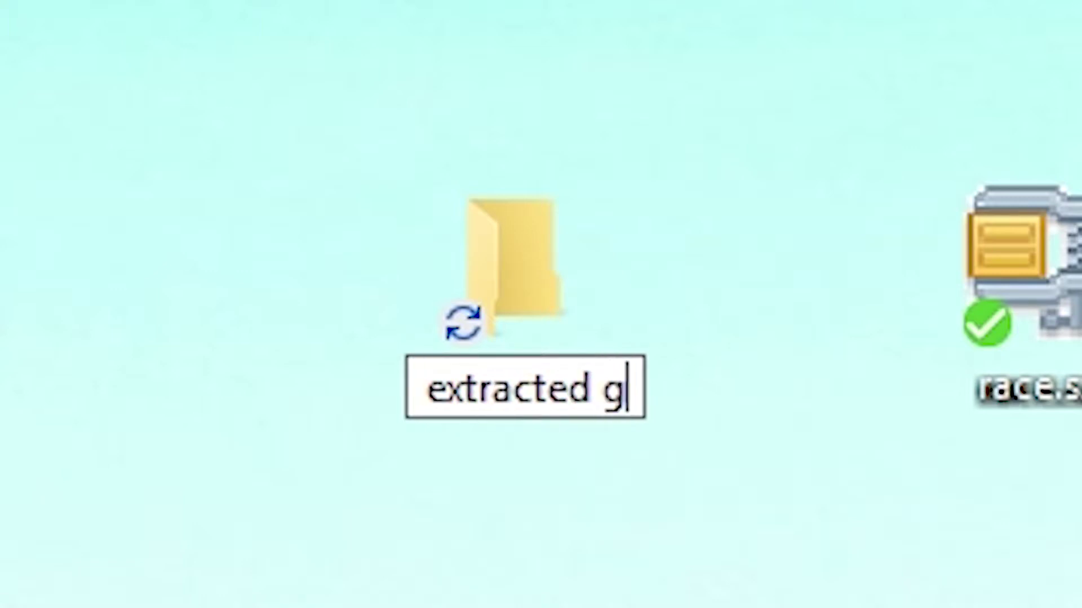
text(ame_ima)
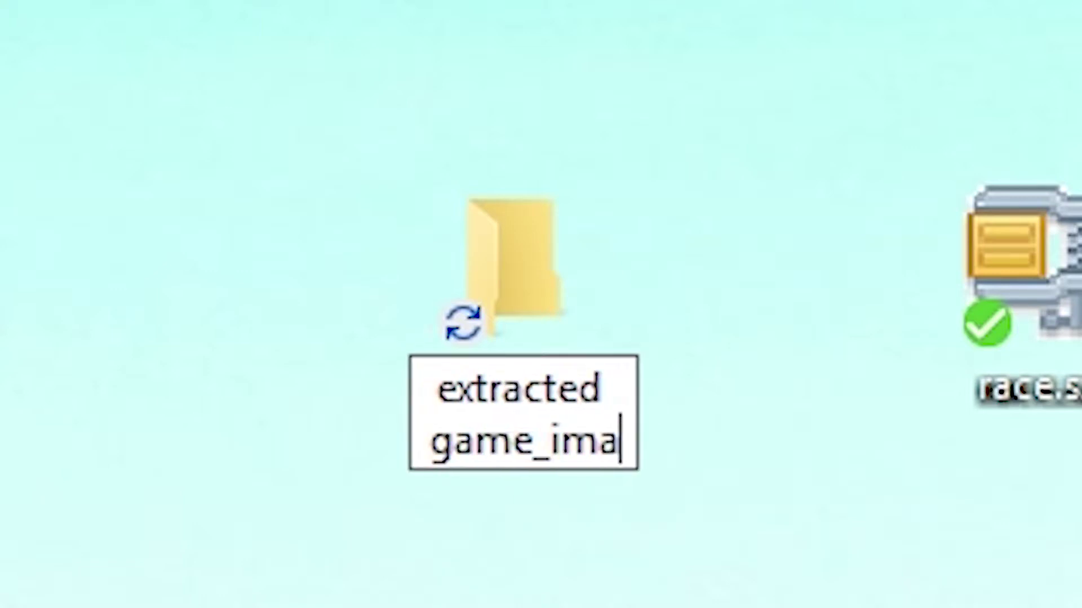
text(ge)
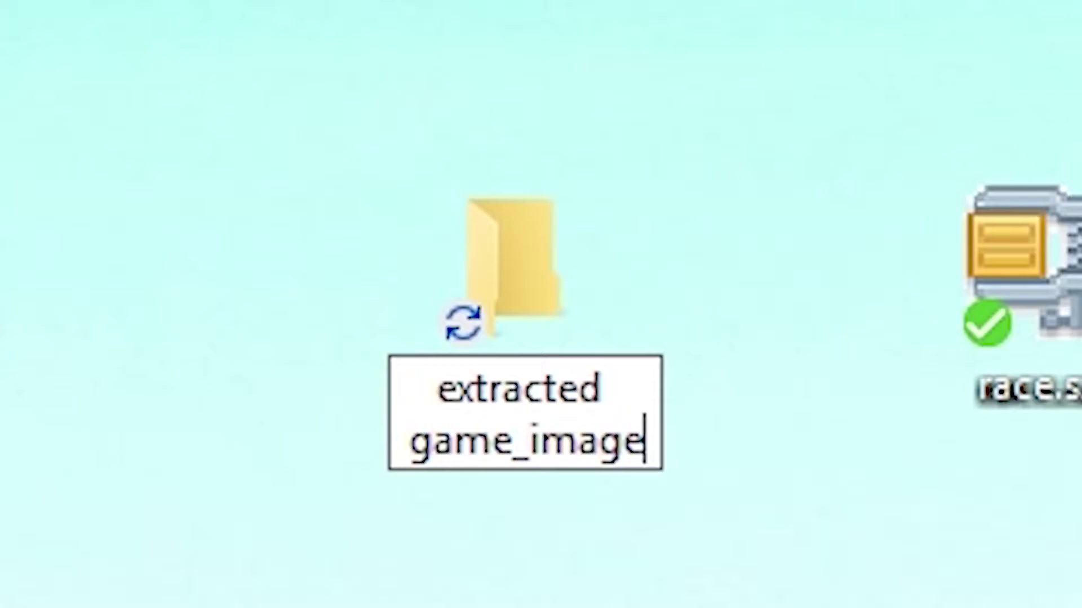
key(Return)
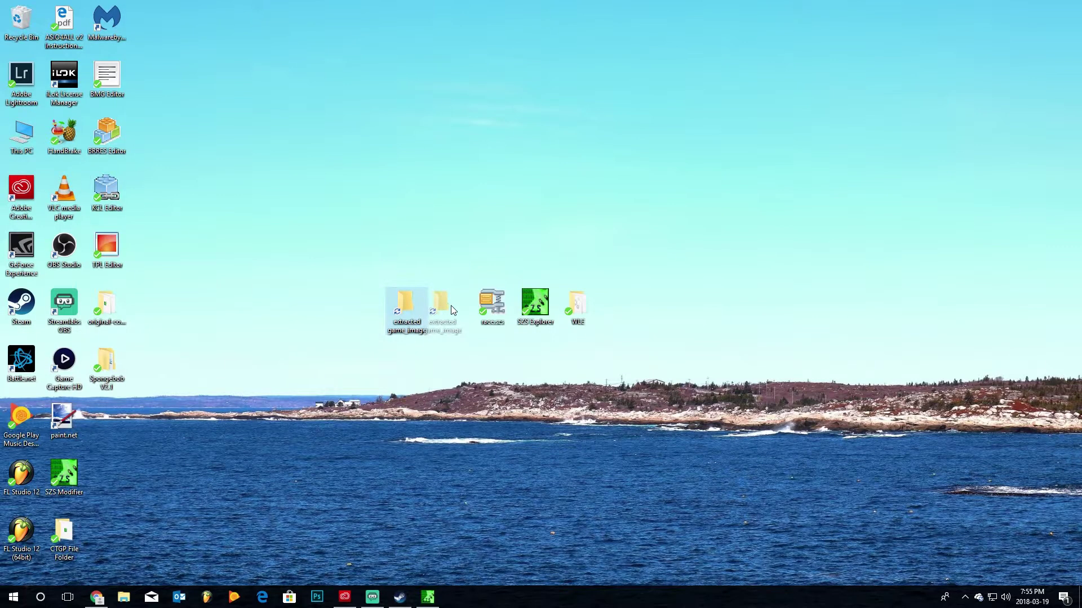
drag(451, 305, 452, 307)
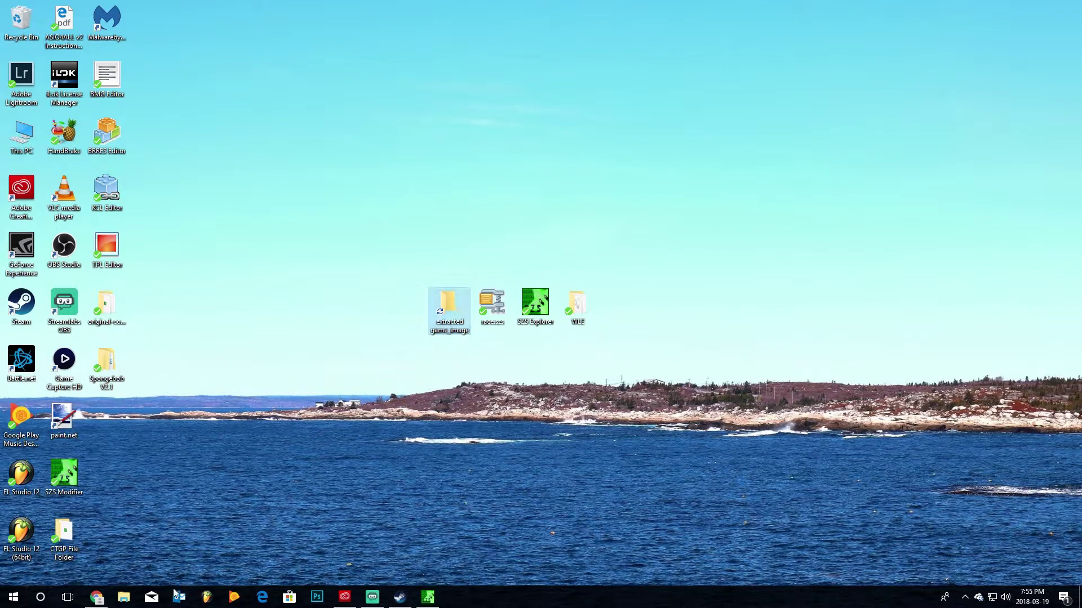
Export the game_image folder from race.szs into the "extracted game_image" folder, close SZS Explorer, and check the exported files
click(427, 598)
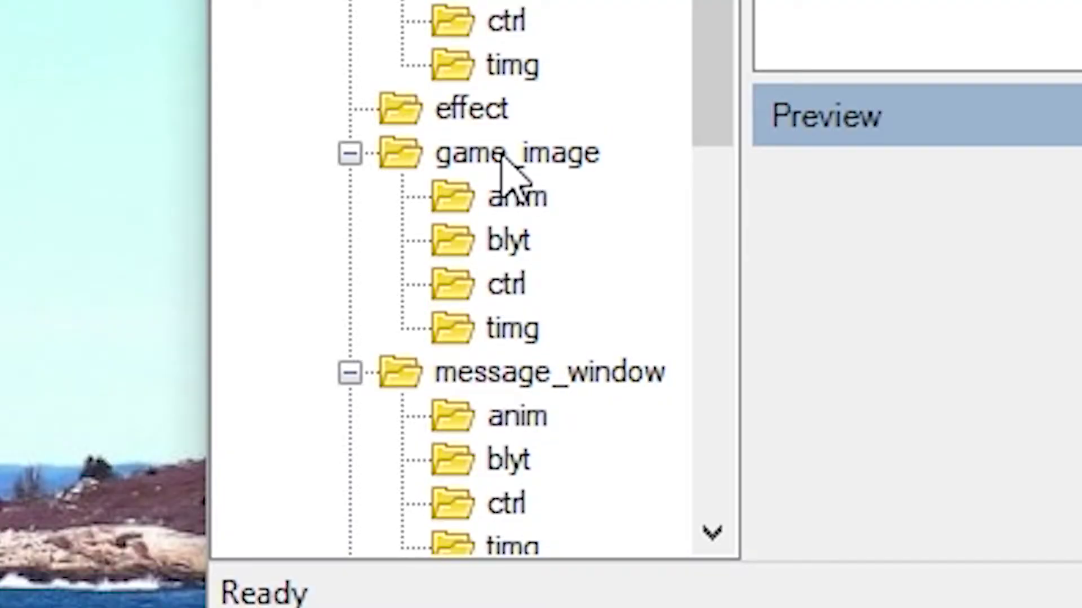
click(479, 333)
right_click(516, 155)
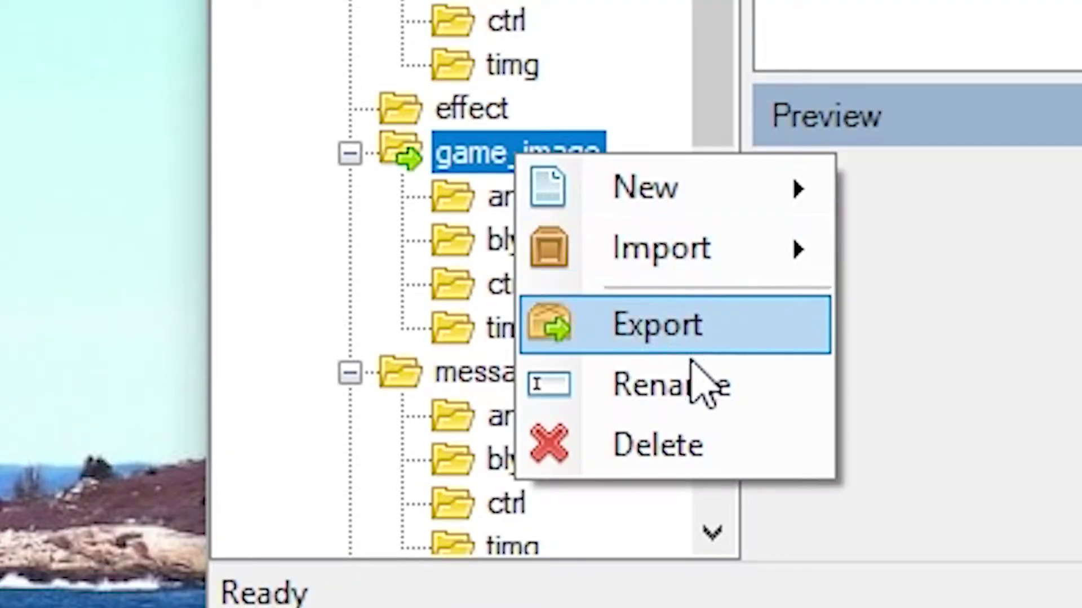
click(763, 348)
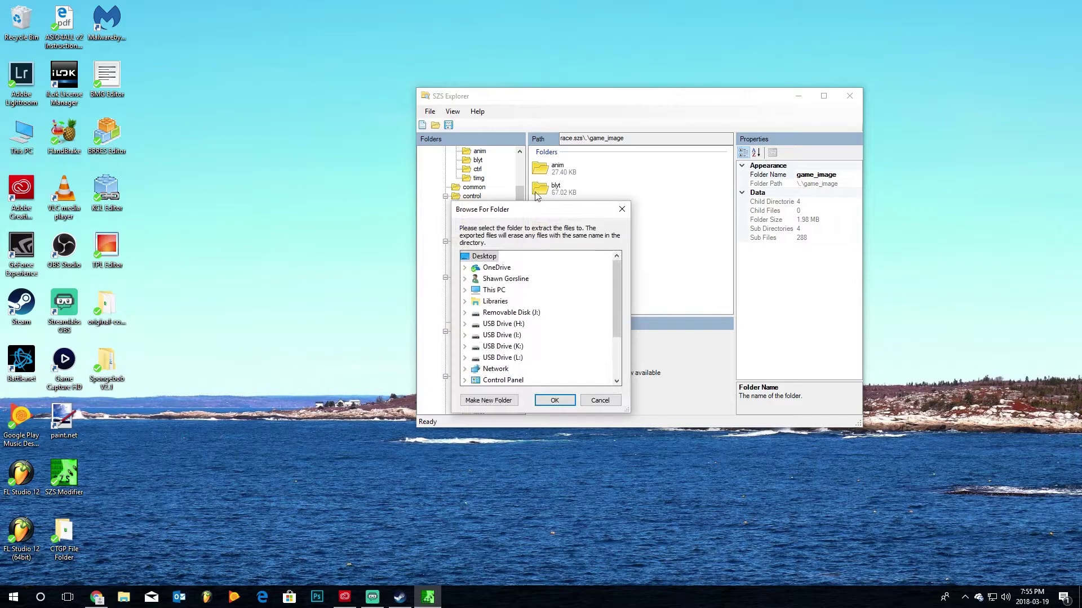
scroll(567, 336, down, 2)
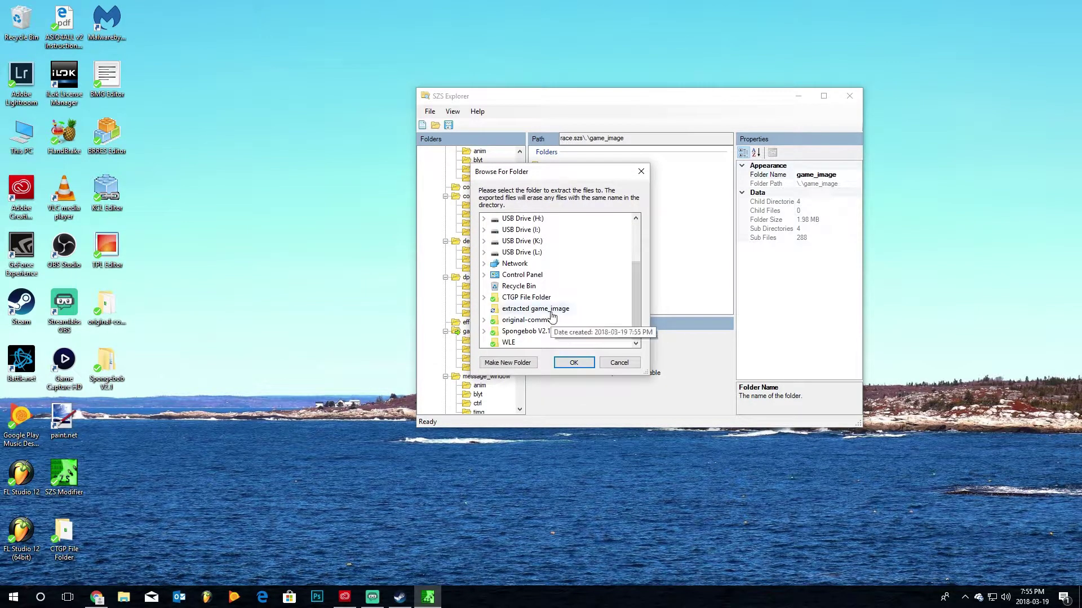
click(550, 310)
click(573, 363)
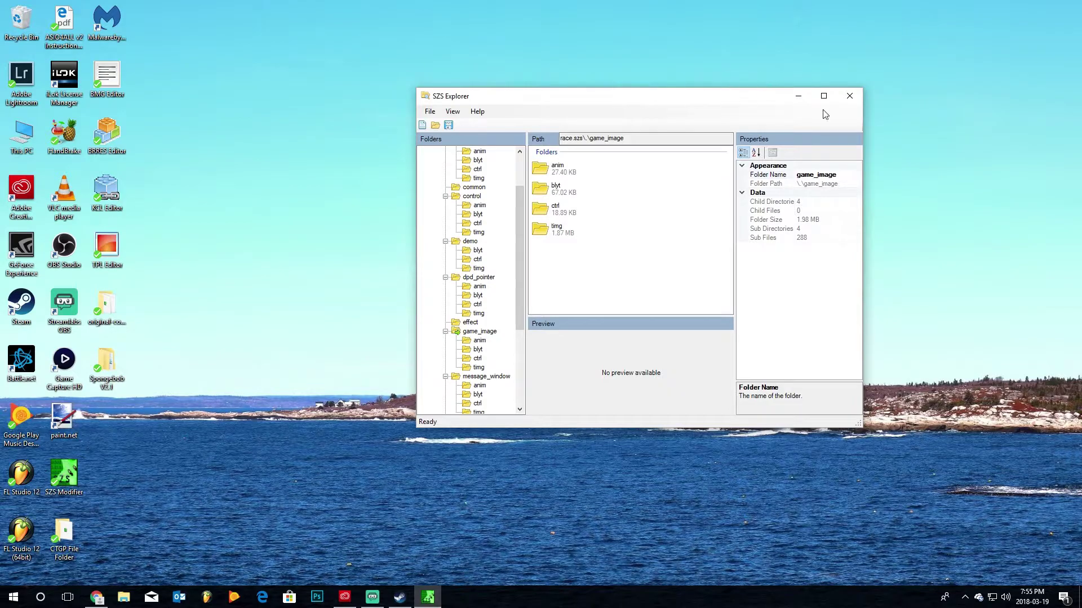
click(850, 96)
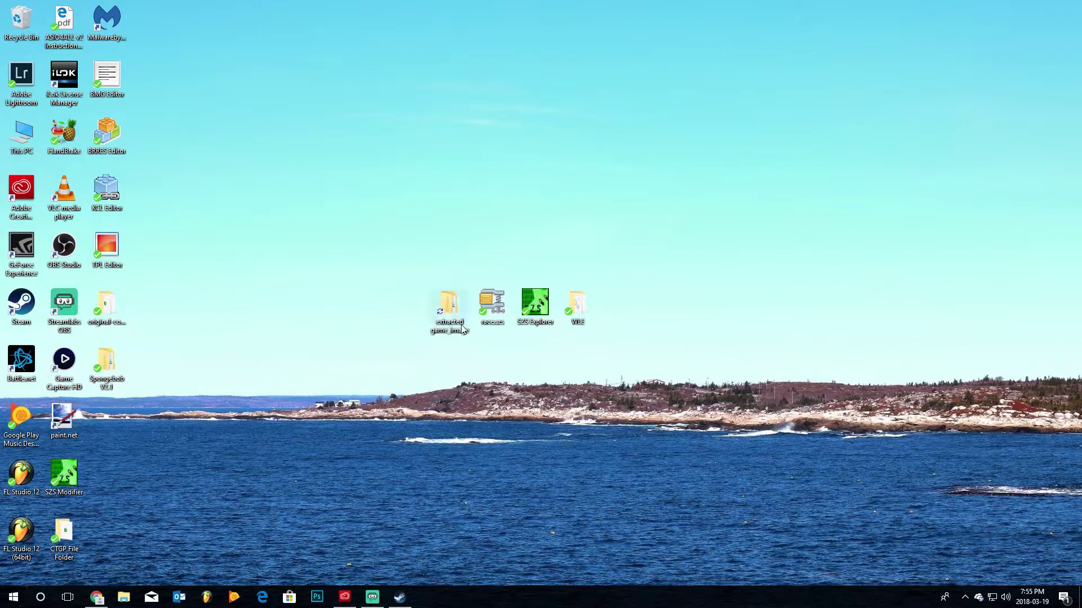
double_click(461, 327)
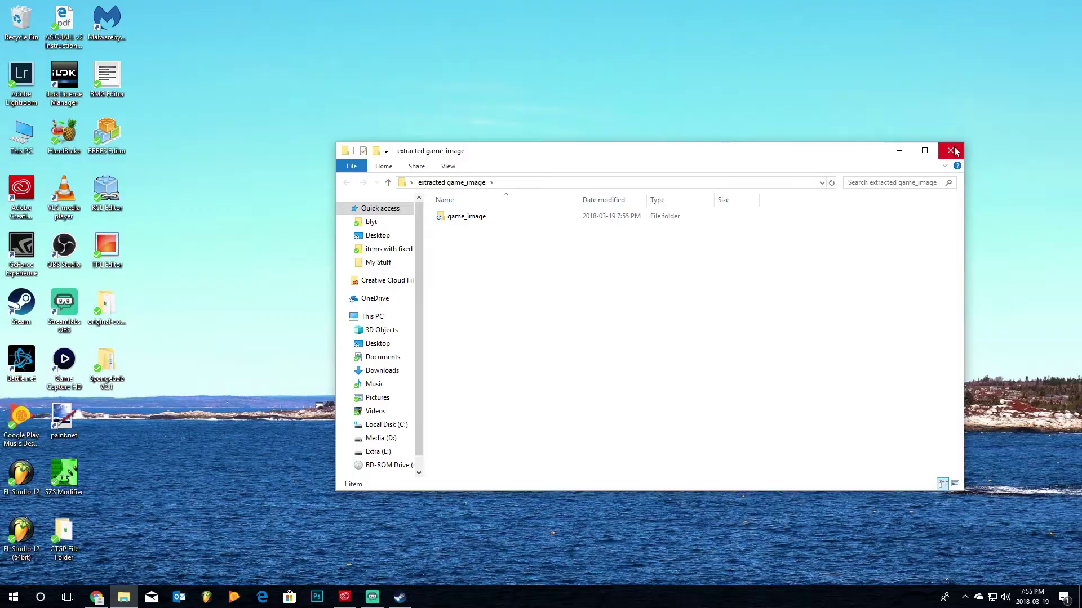
click(1033, 34)
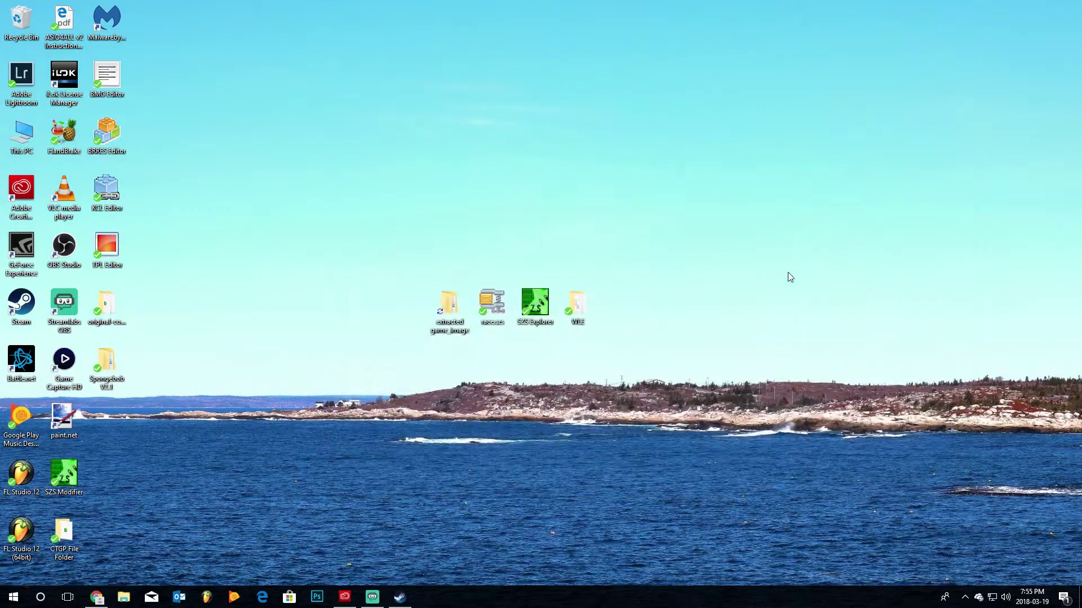
Launch WiiLayoutEditor.exe from the WLE folder and position its window over the folder window
click(577, 318)
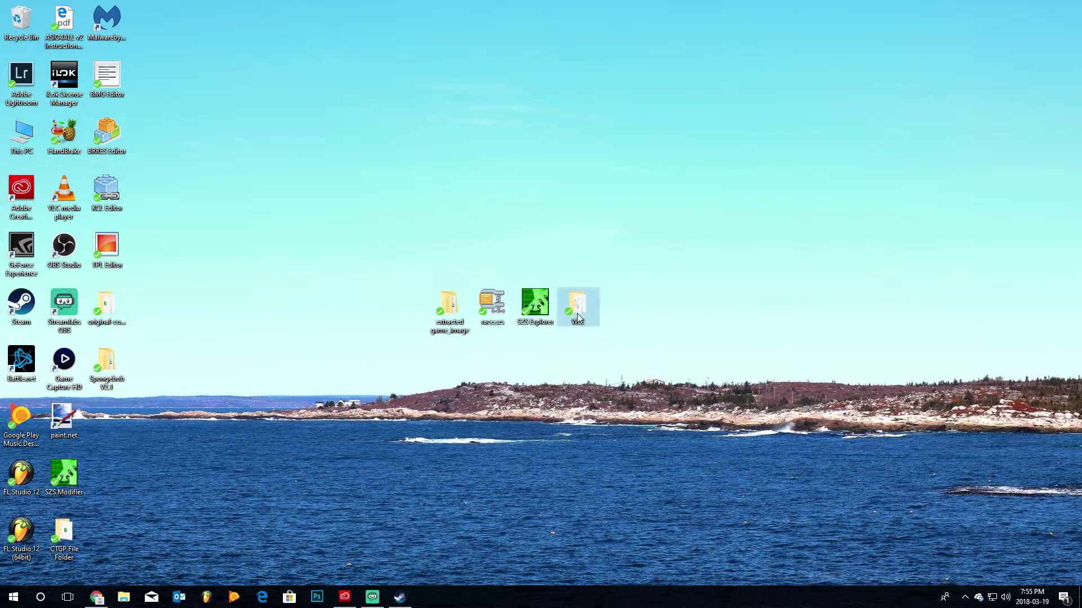
double_click(577, 319)
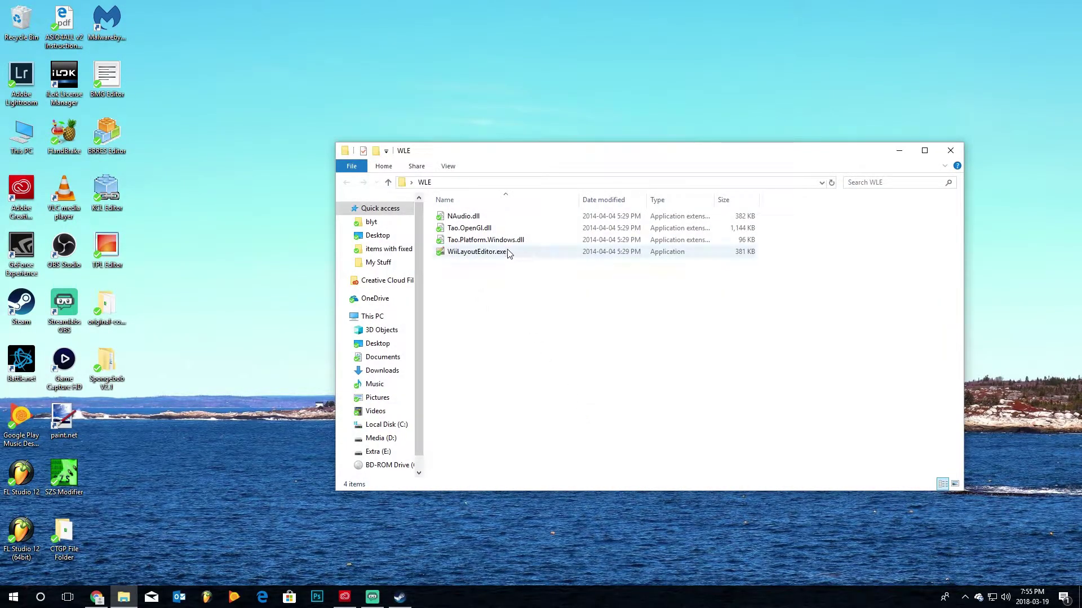
double_click(477, 252)
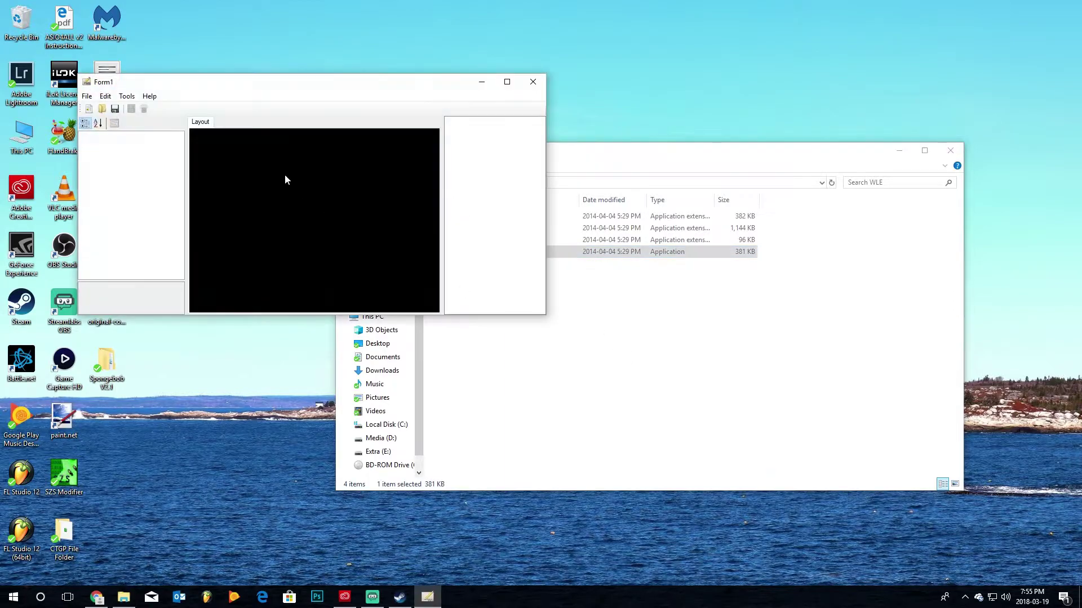
drag(258, 82, 498, 265)
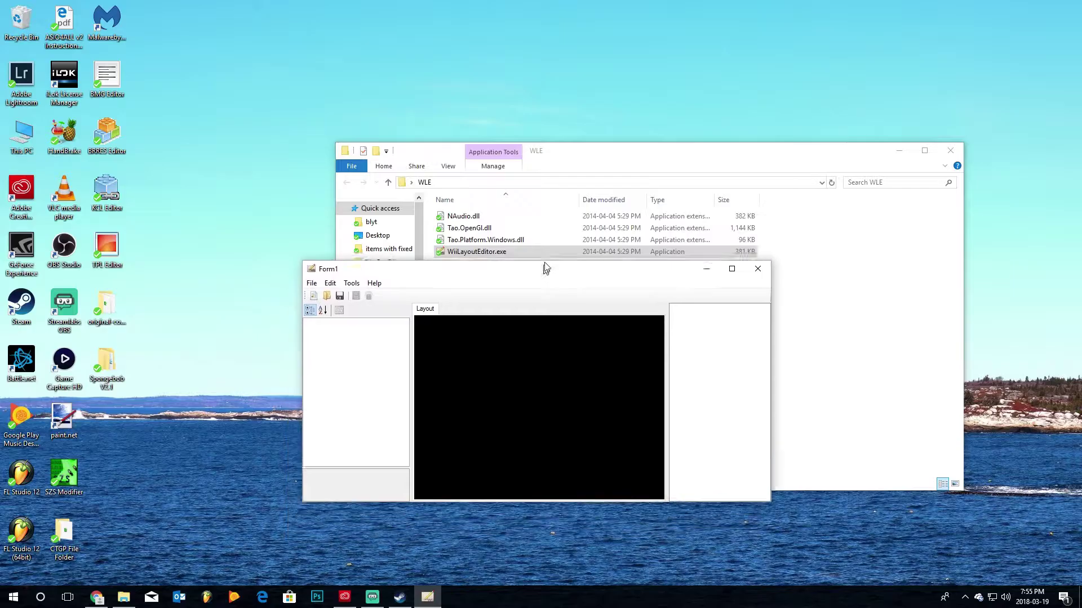
drag(543, 265, 566, 151)
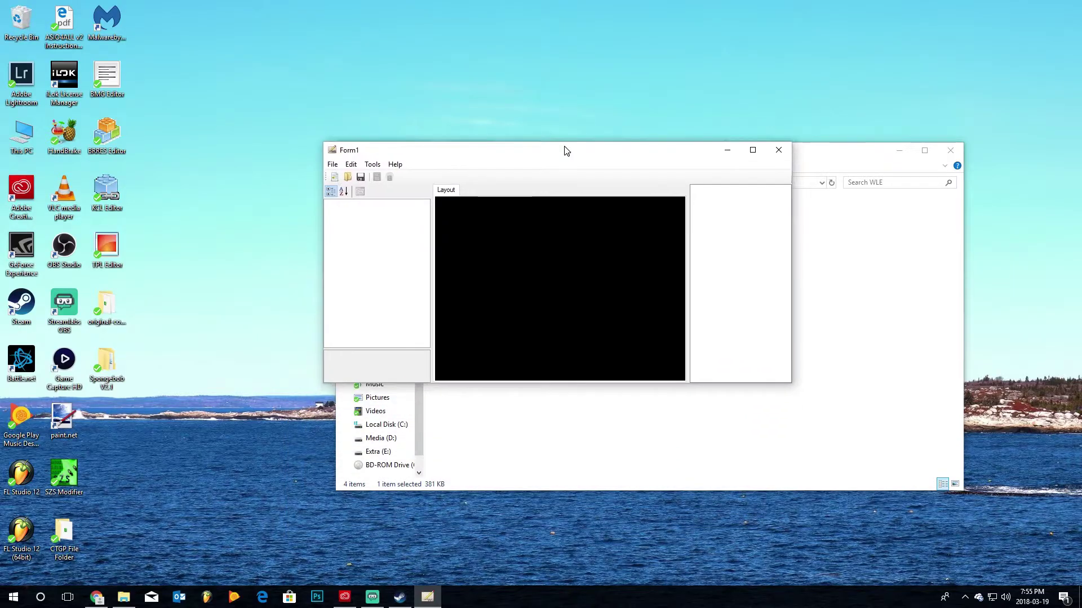
Start loading a layout and browse to the blyt folder inside Desktop > extracted game_image > game_image
click(333, 165)
click(350, 191)
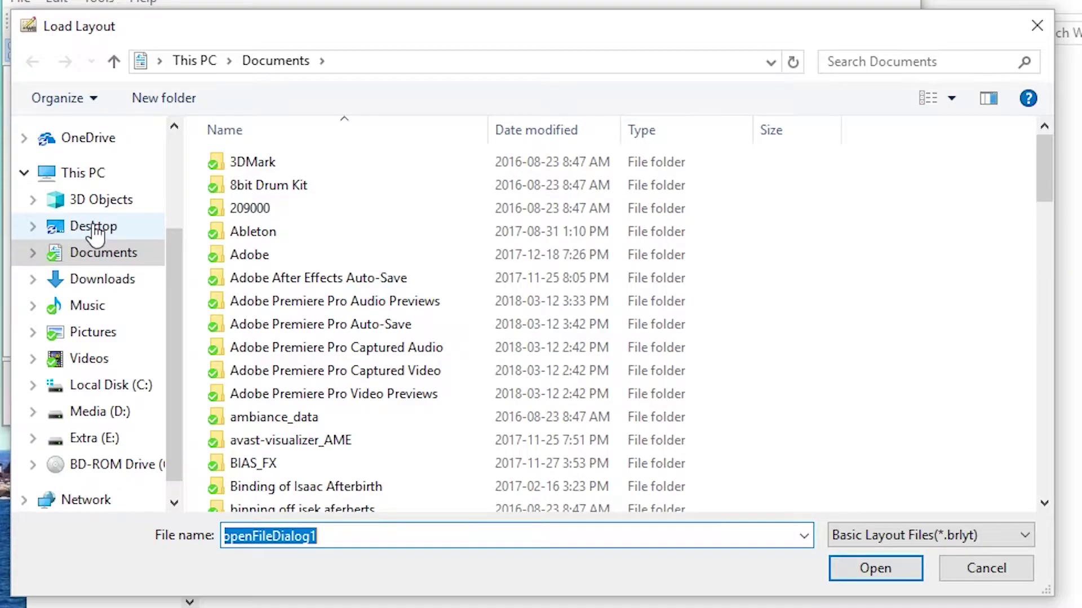
click(356, 282)
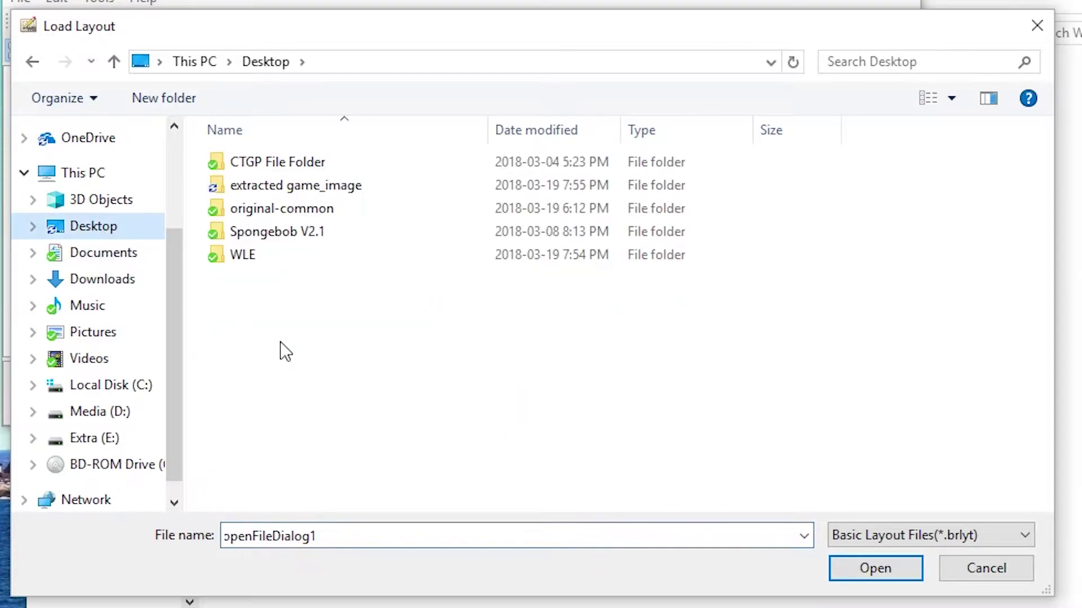
click(451, 260)
double_click(250, 178)
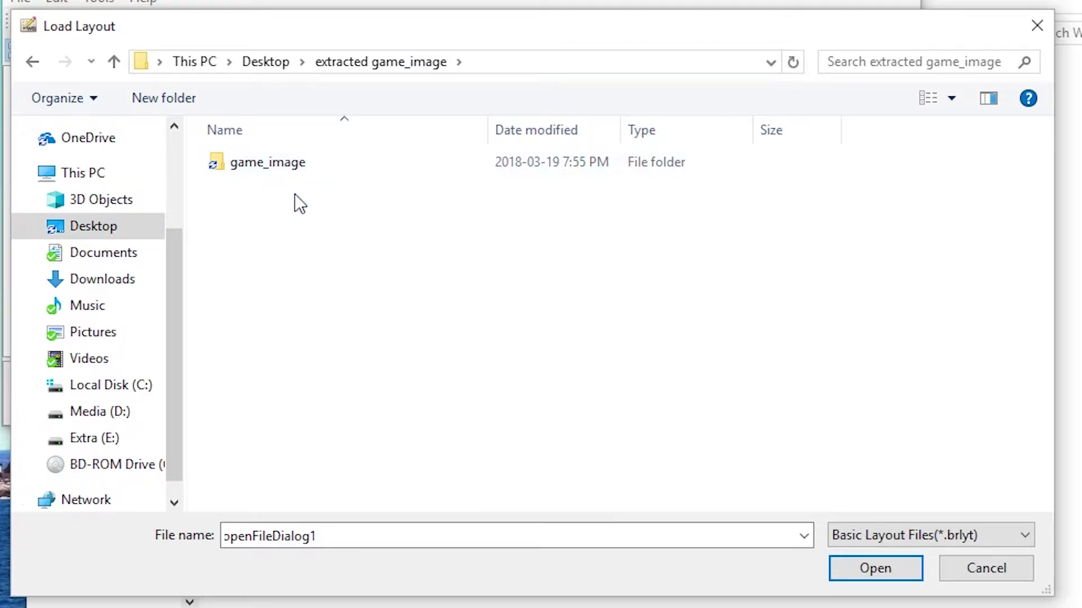
double_click(270, 166)
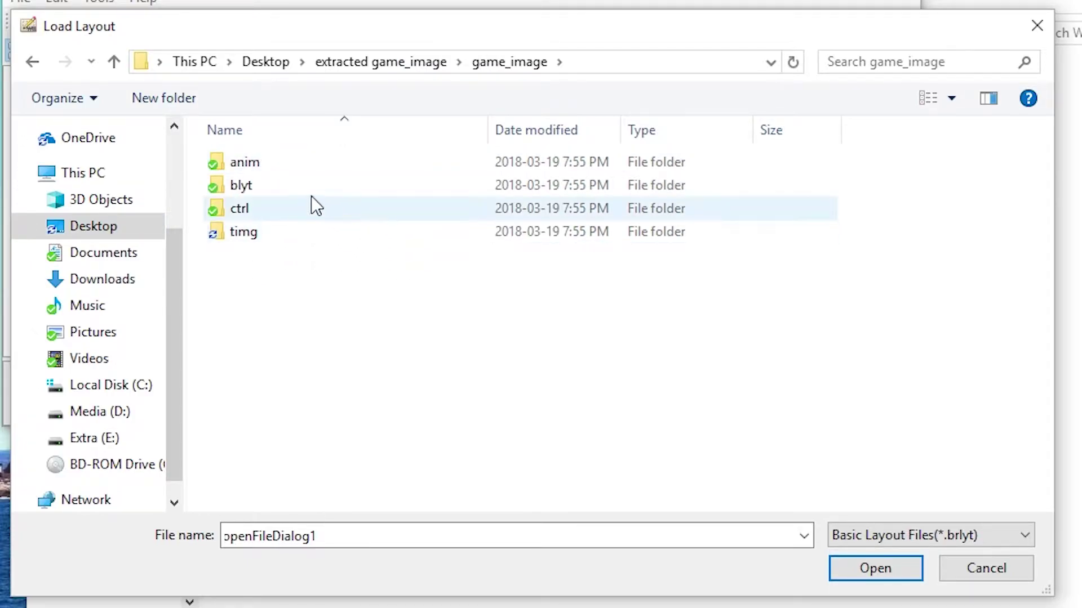
double_click(289, 191)
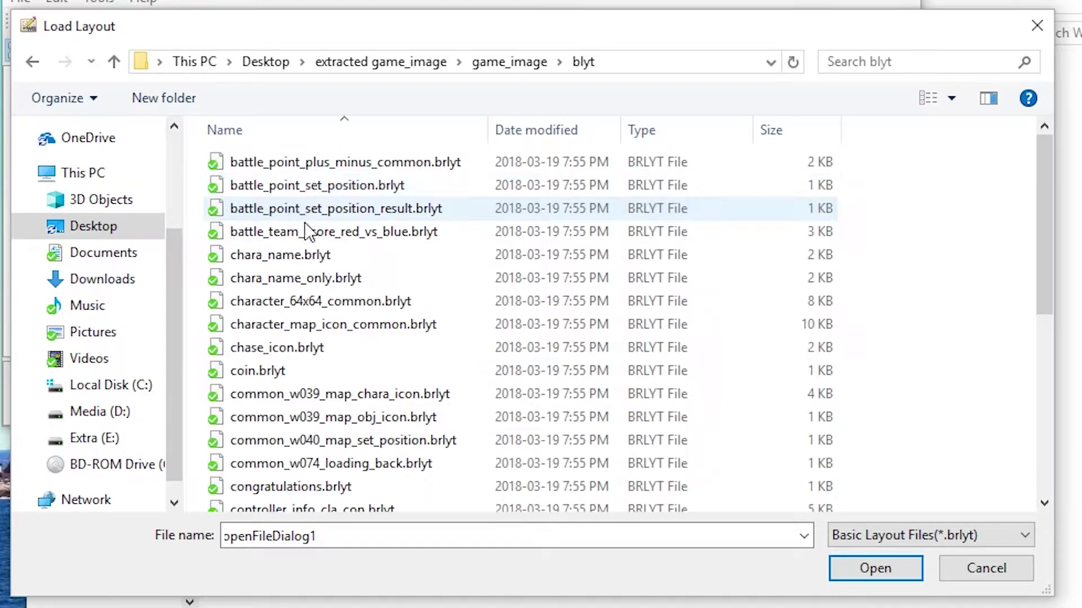
Look through the .brlyt files in the blyt folder and load coin.brlyt
scroll(473, 393, down, 1)
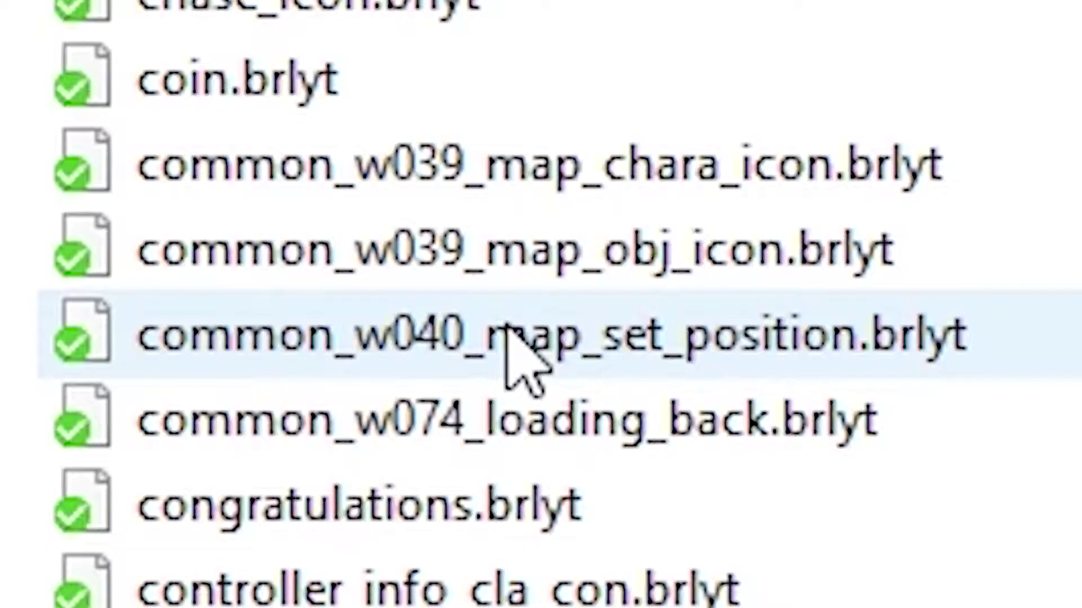
mouse_move(331, 382)
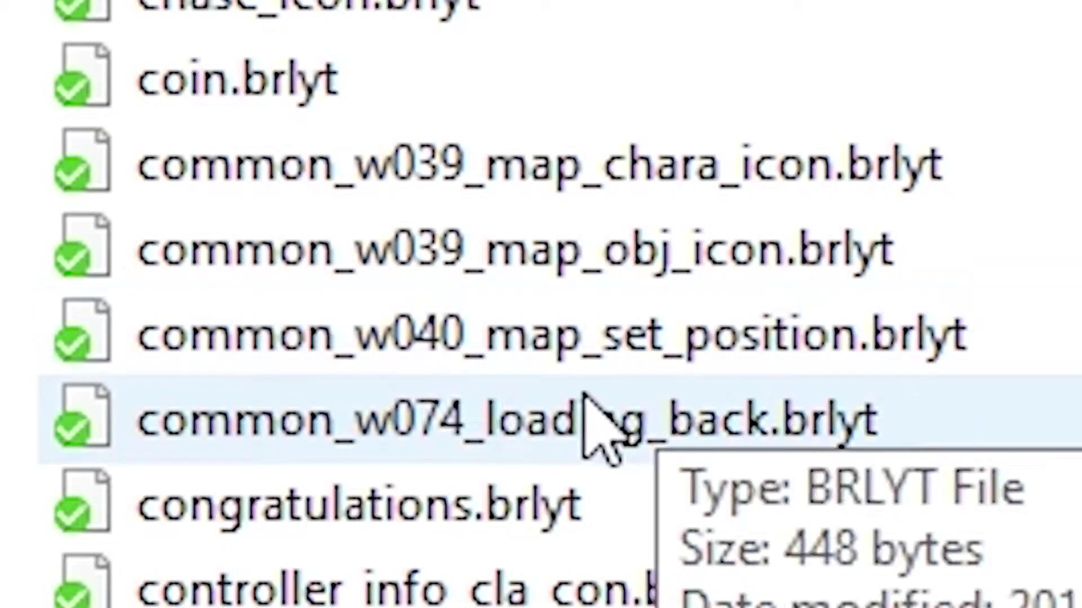
mouse_move(932, 327)
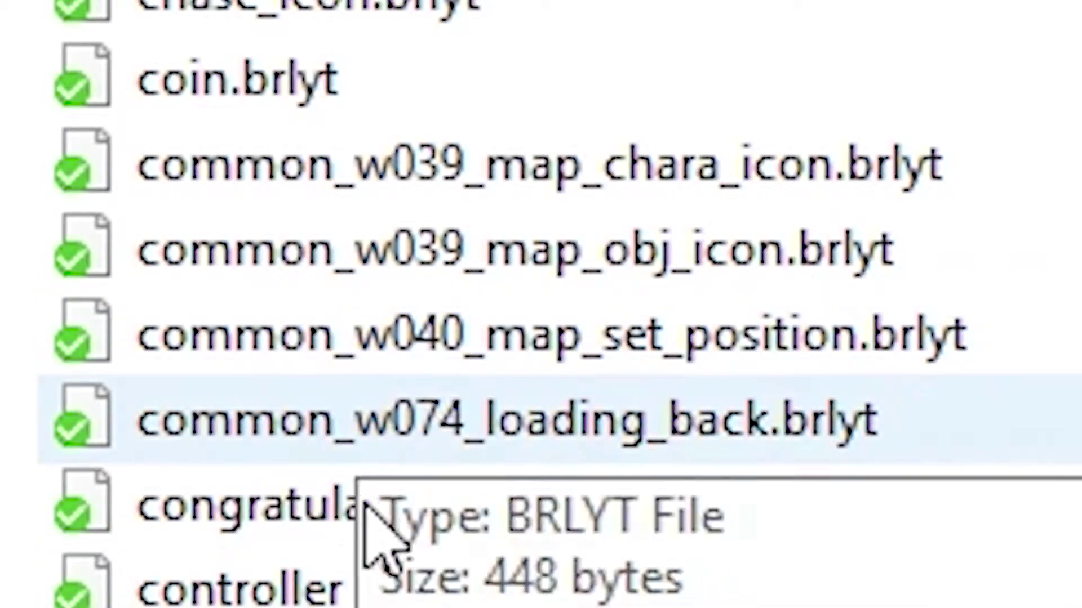
mouse_move(695, 379)
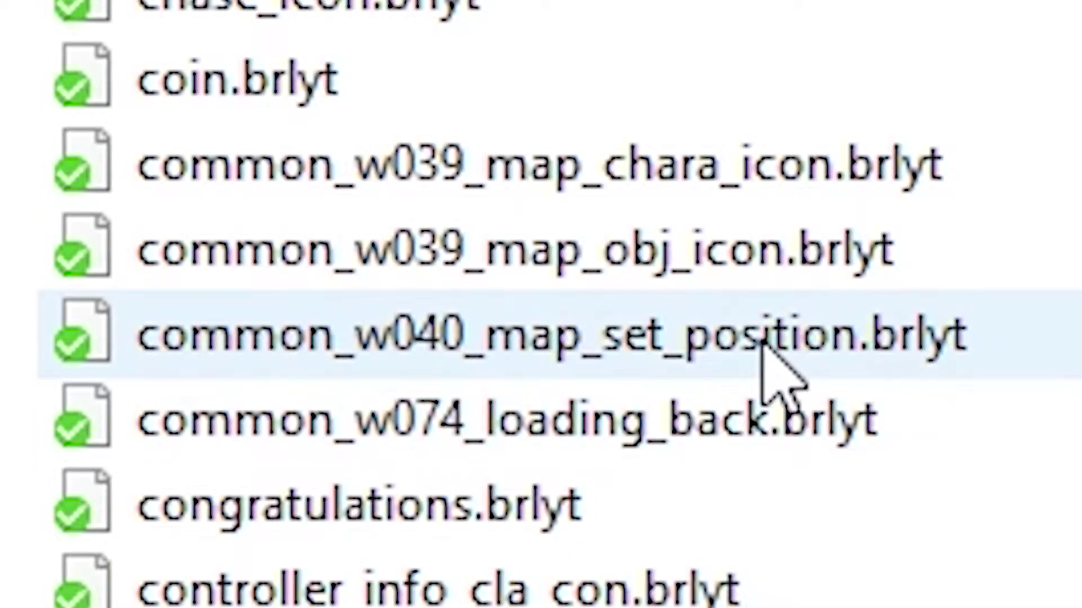
mouse_move(764, 343)
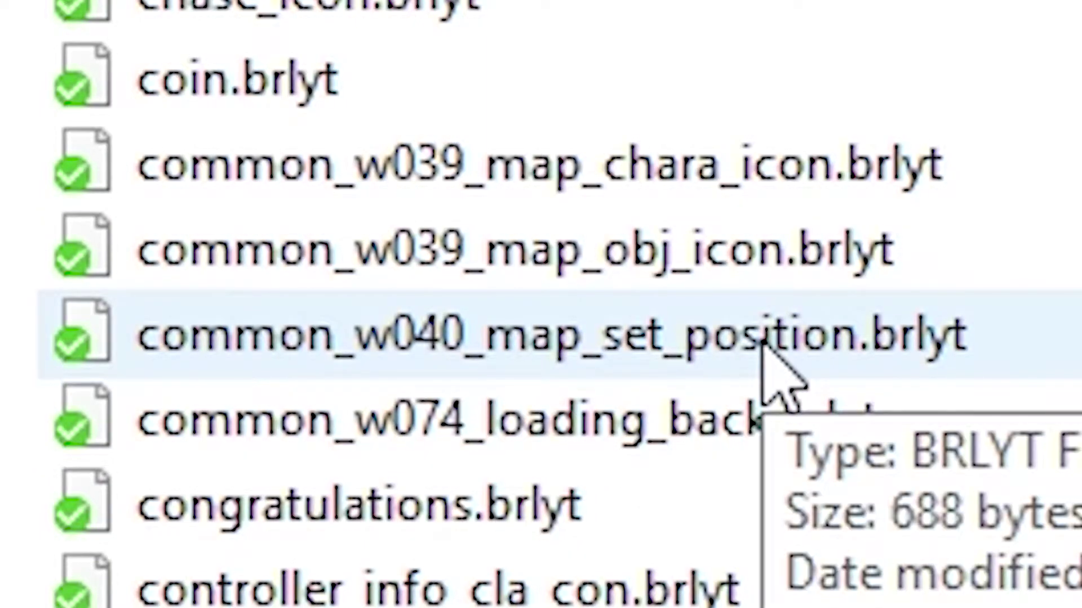
double_click(978, 333)
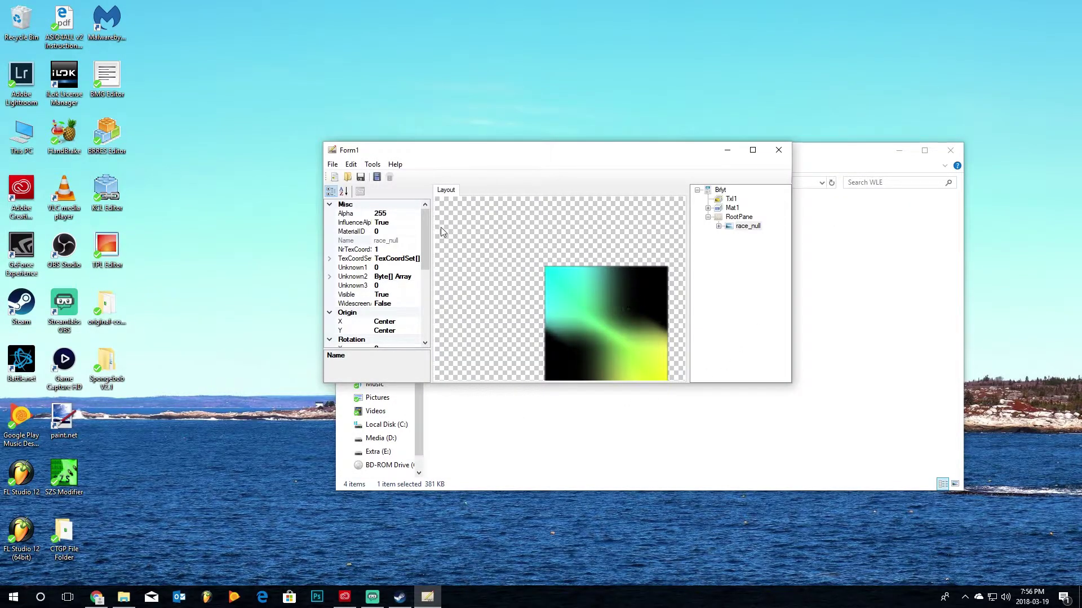
Expand Mat1 and the race_null pane to review their properties, and enlarge and reposition the editor window
click(417, 250)
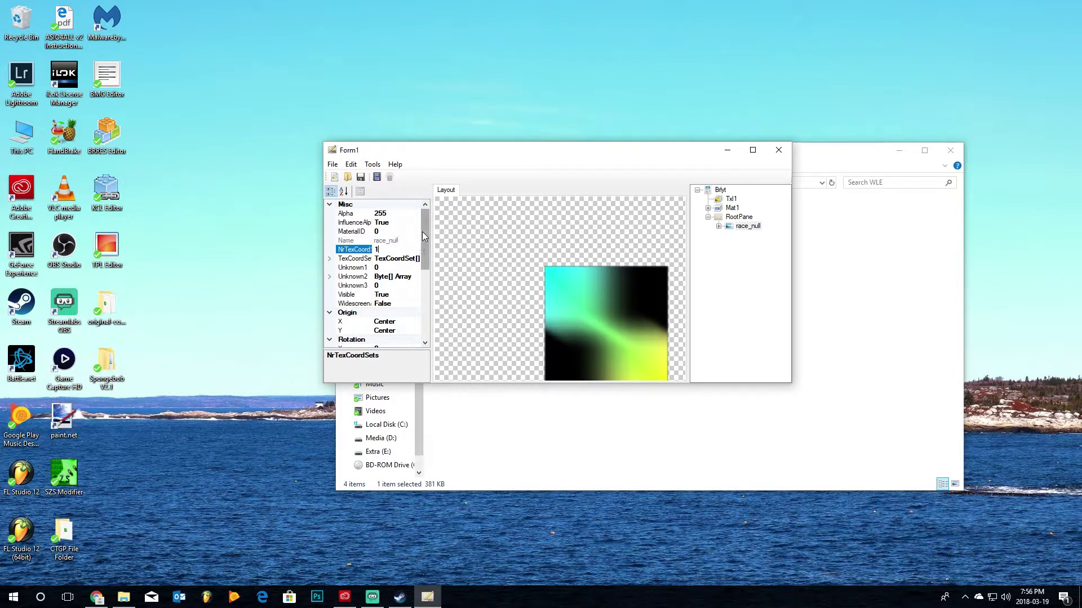
click(708, 208)
click(762, 217)
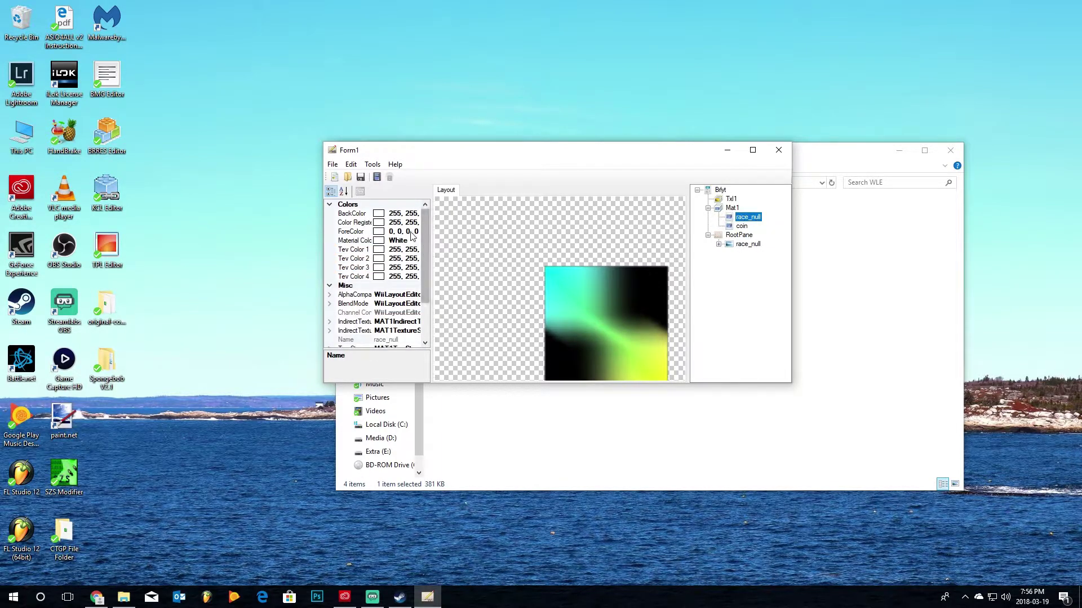
double_click(749, 244)
scroll(386, 281, up, 6)
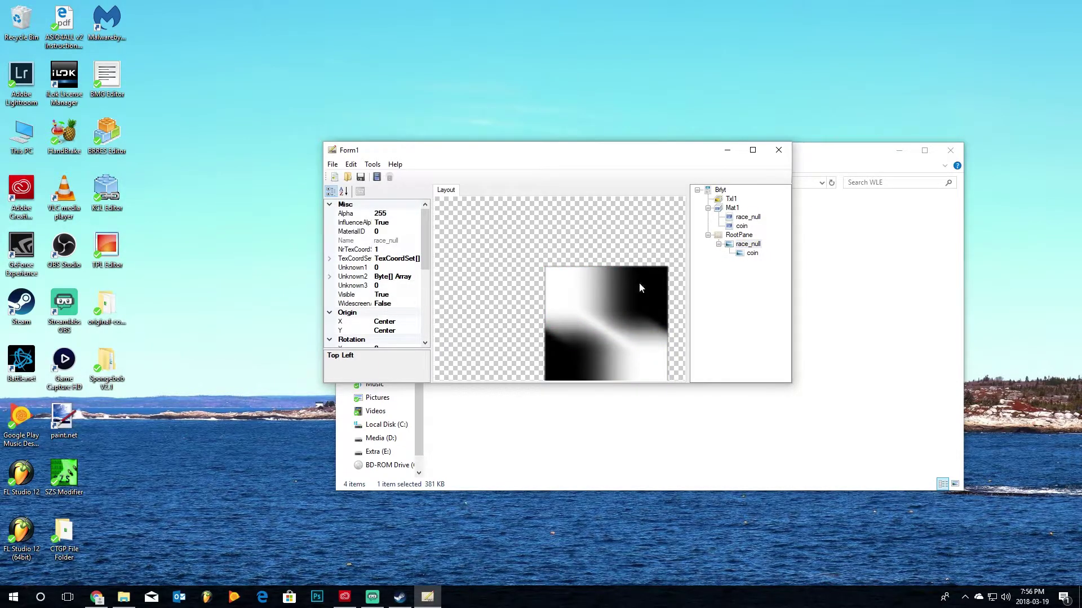
drag(792, 386, 935, 464)
drag(676, 156, 573, 123)
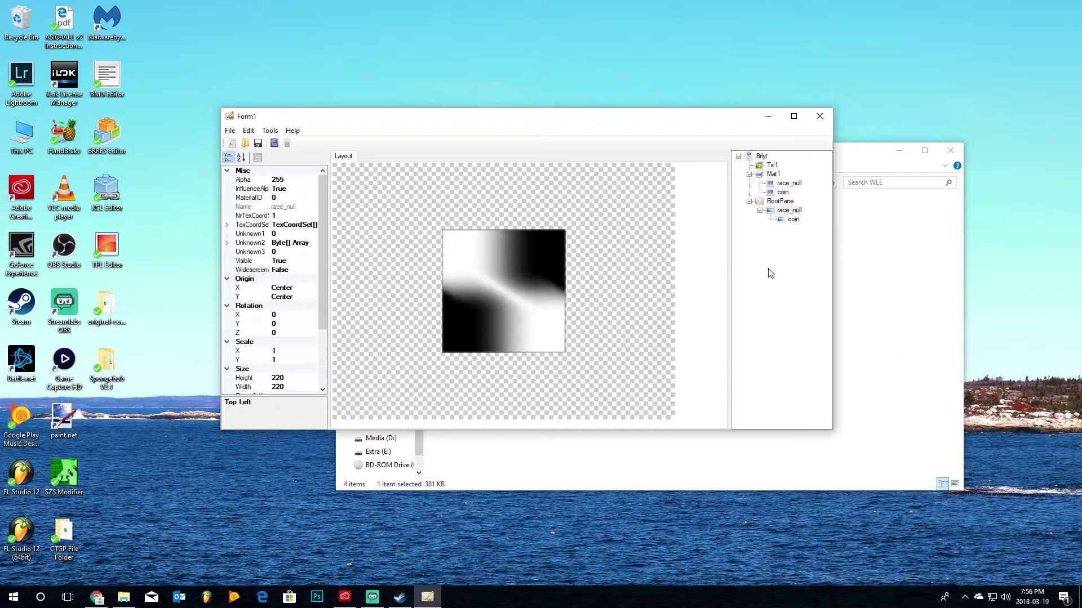
Set the BackColor of the race_null material under Mat1 to pure red (255, 0, 0)
click(789, 184)
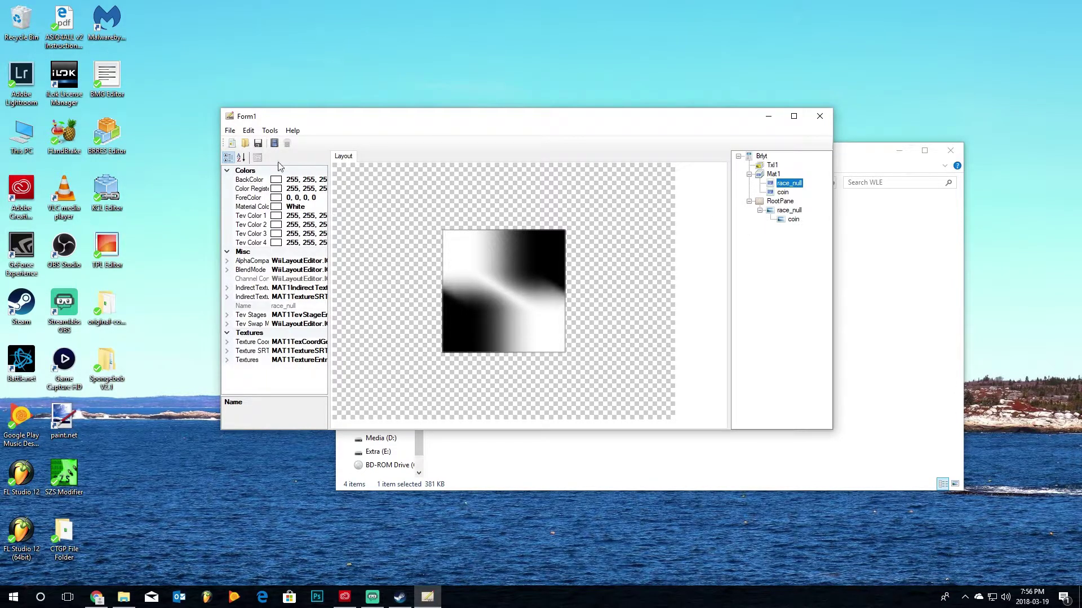
click(304, 180)
click(324, 180)
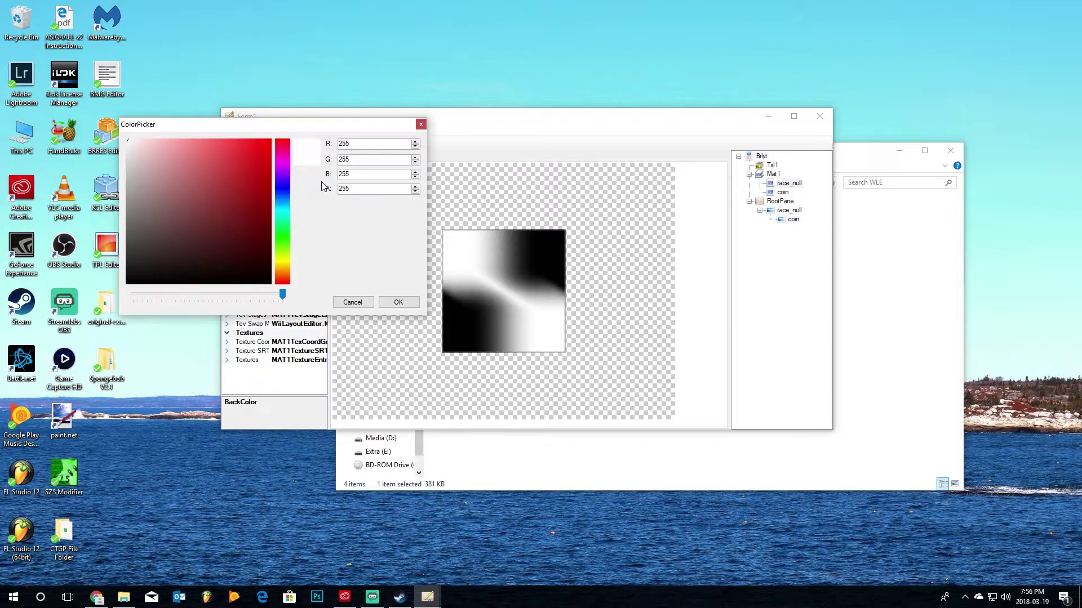
drag(284, 130, 831, 190)
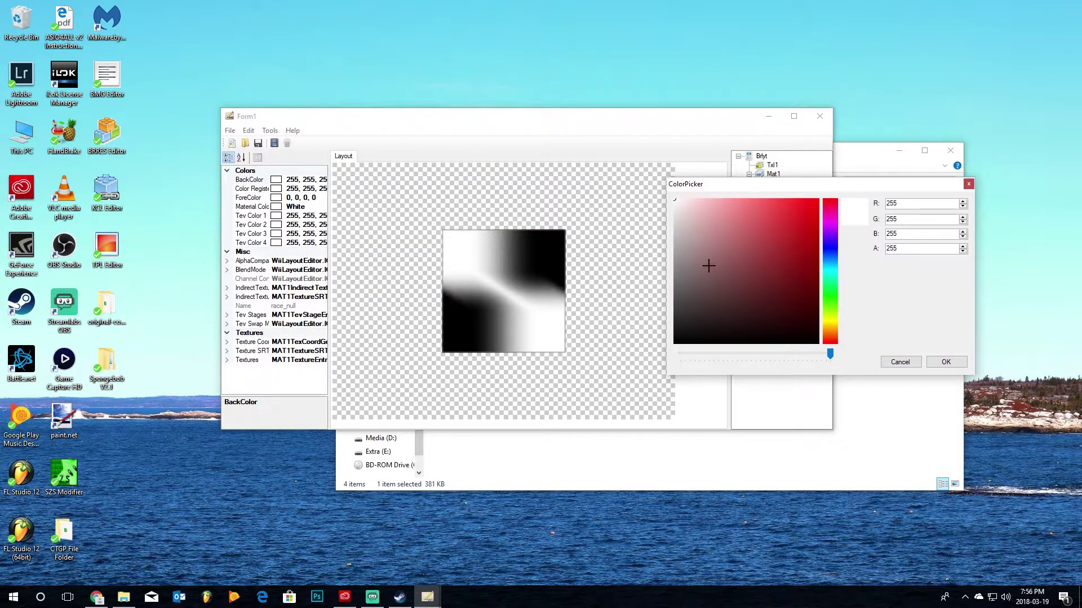
drag(741, 272, 895, 173)
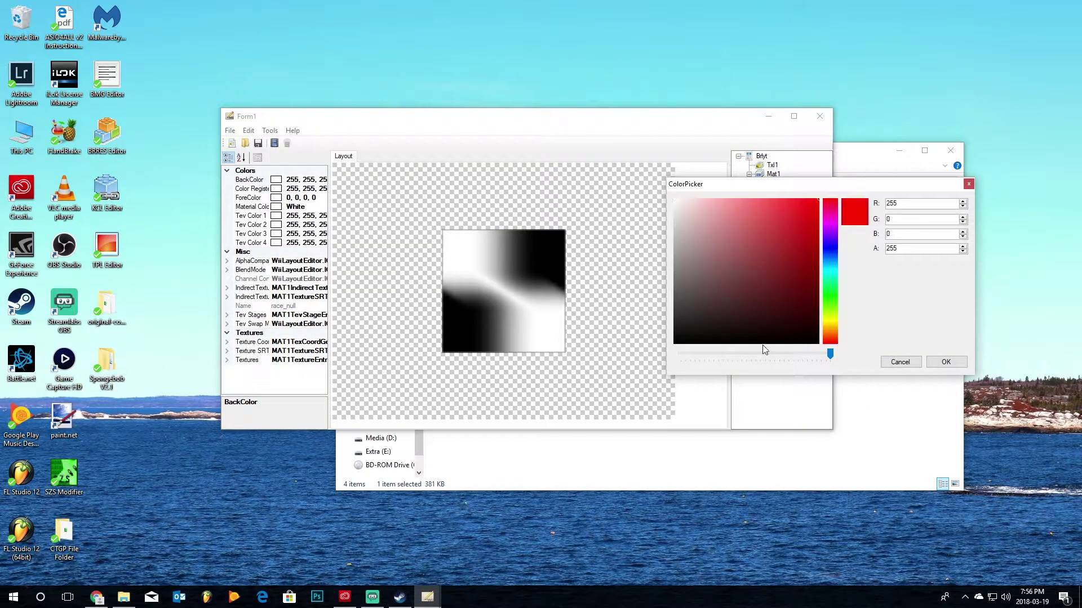
click(950, 363)
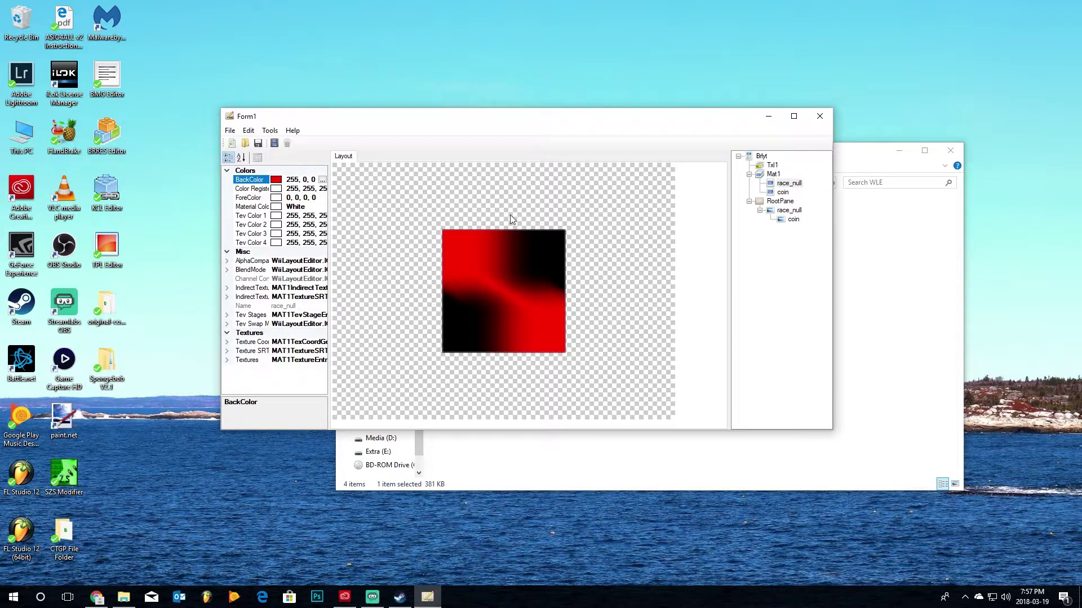
Set the BackColor of the race_null material back to white (255, 255, 255)
click(322, 180)
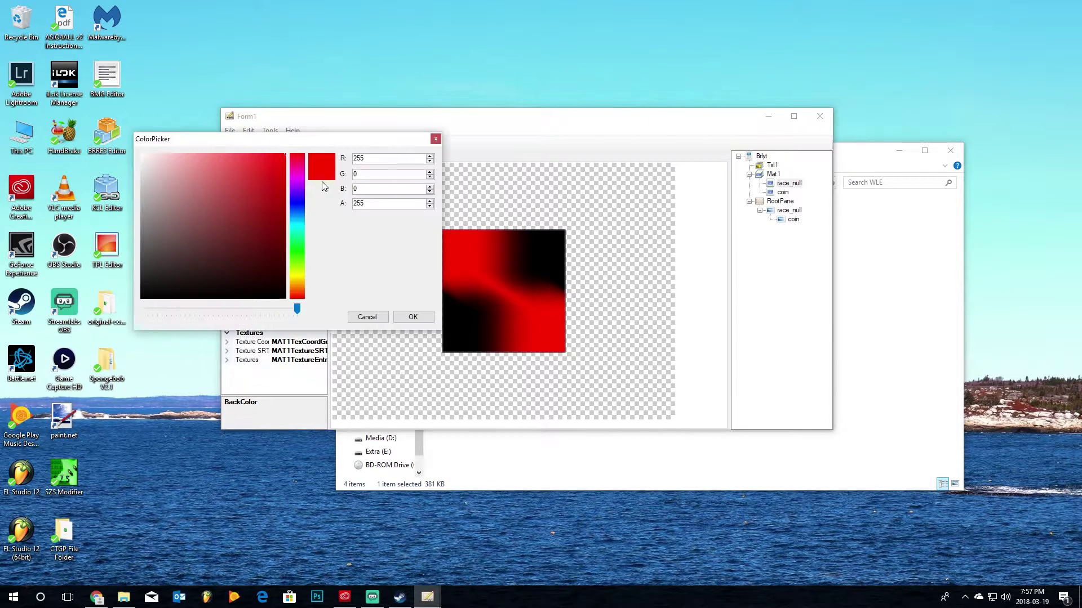
drag(291, 145, 779, 90)
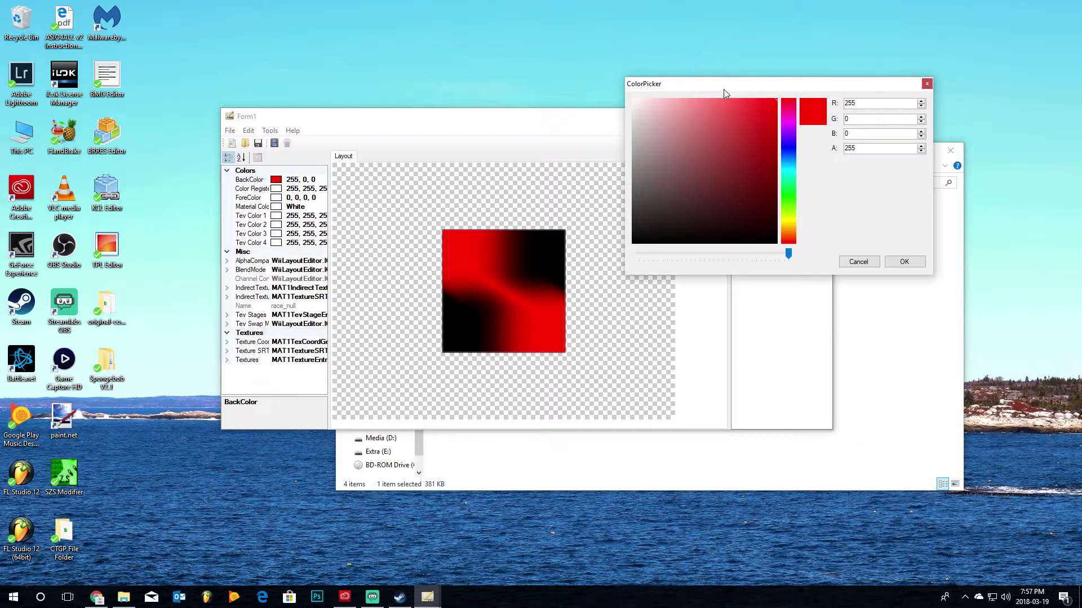
drag(709, 116, 631, 98)
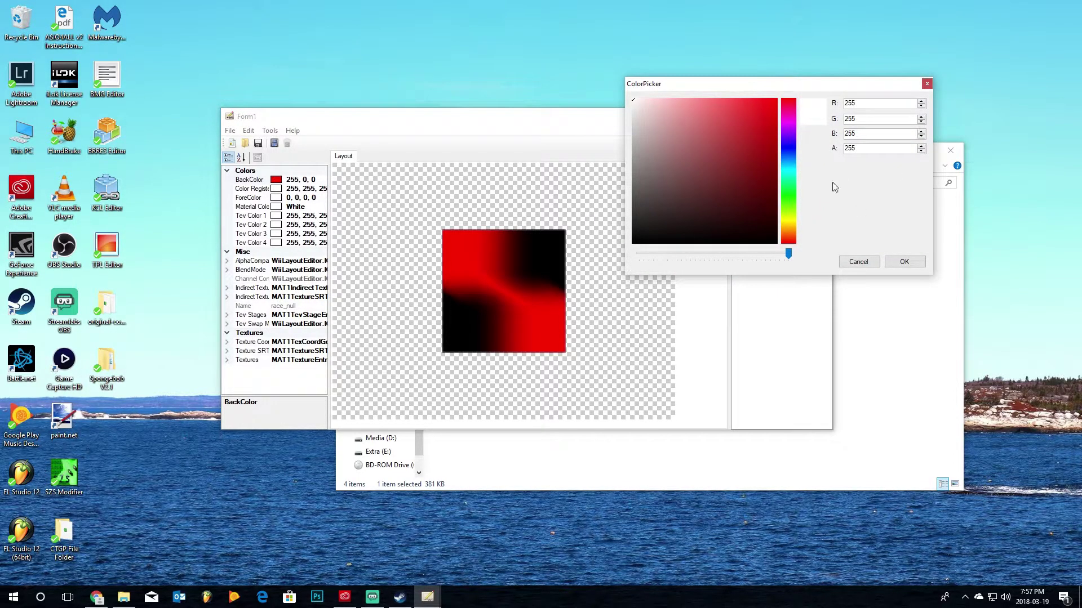
click(915, 259)
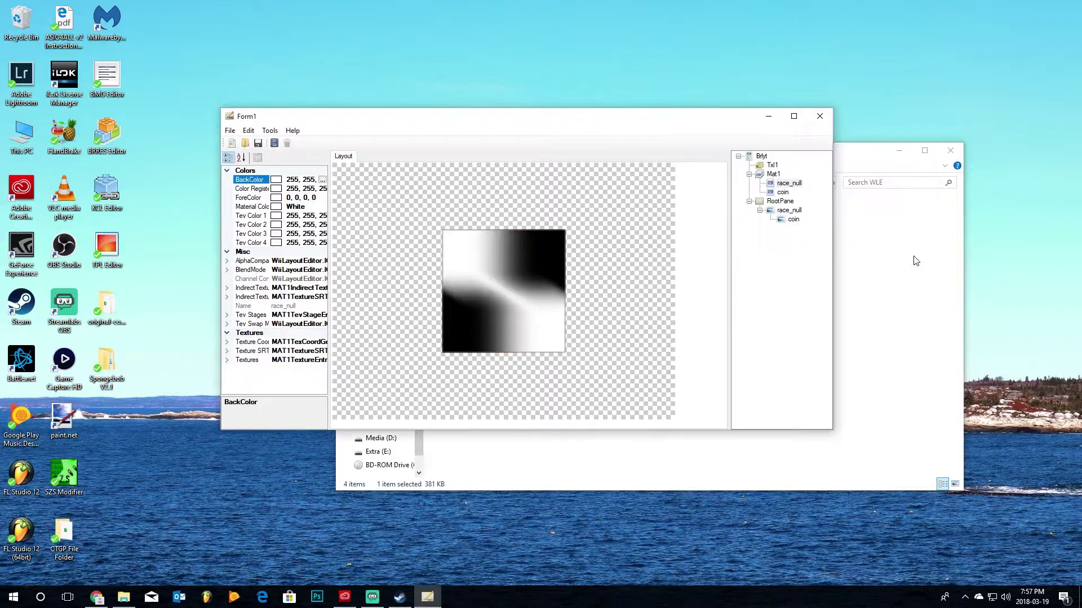
click(323, 189)
click(320, 181)
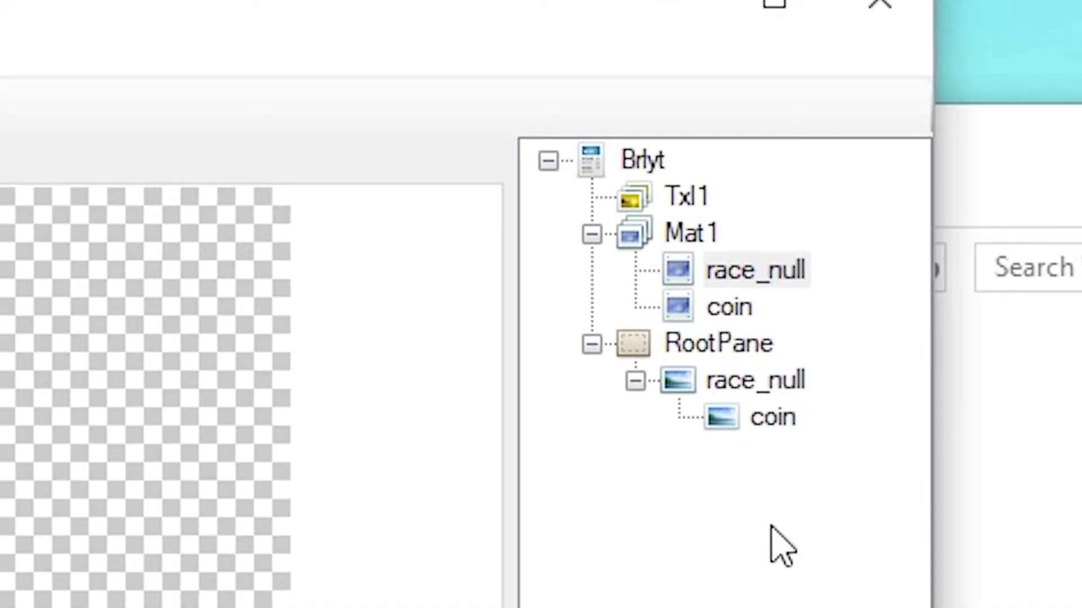
Set the Top Left vertex color of the race_null pane under RootPane to red
click(783, 383)
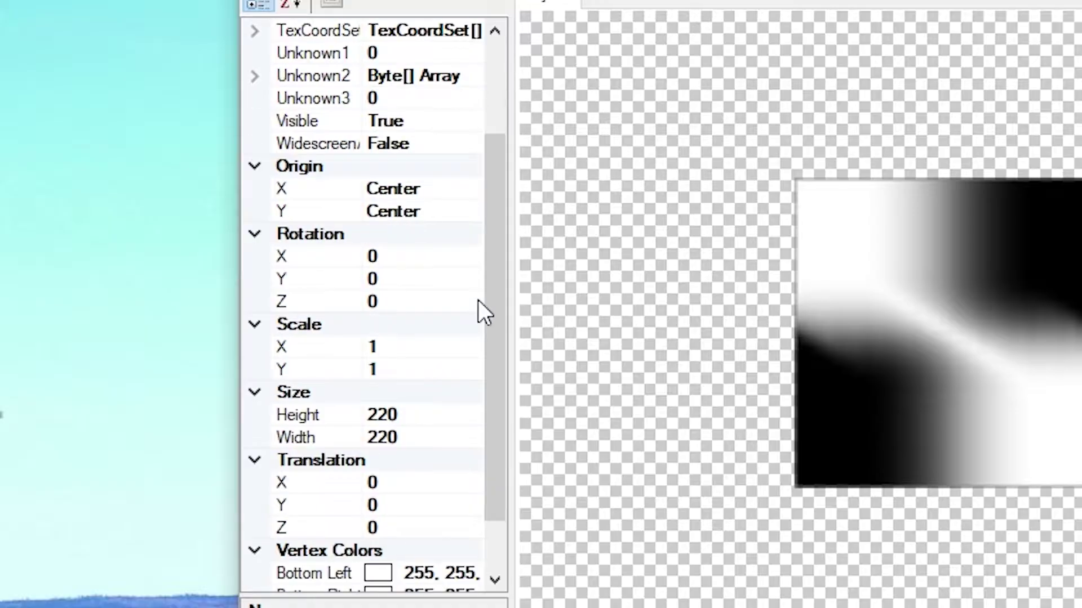
scroll(480, 314, down, 1)
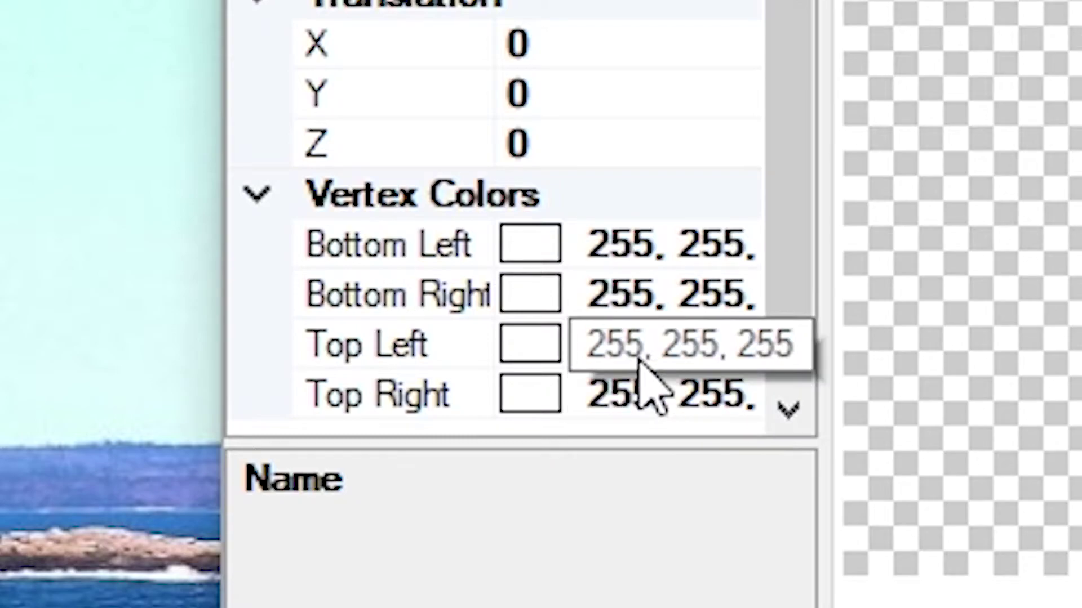
click(752, 344)
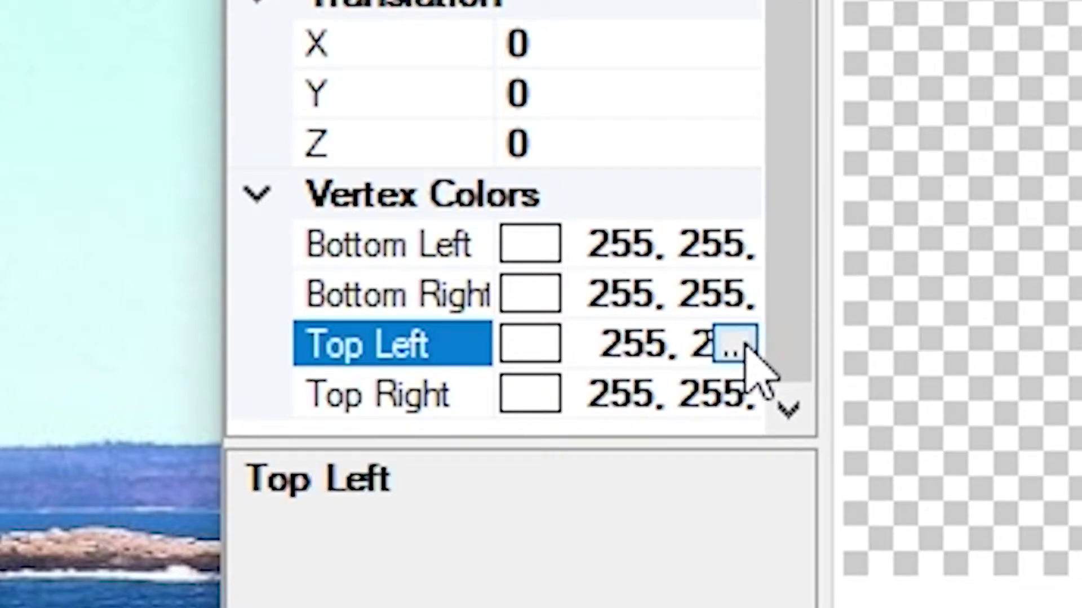
click(743, 348)
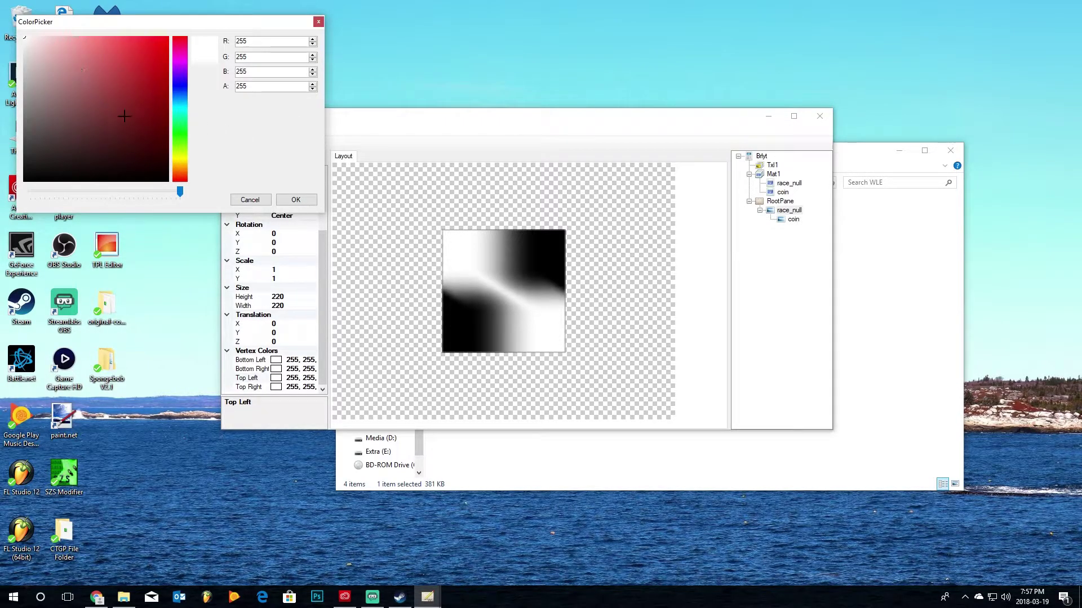
click(167, 37)
click(296, 199)
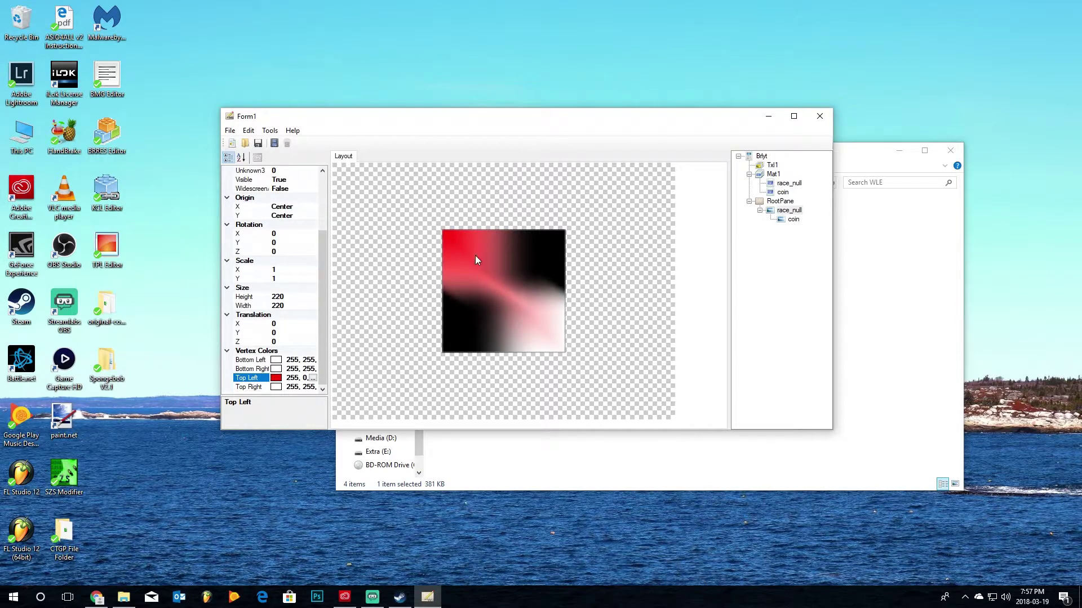
Set the Bottom Right vertex color of the race_null pane to fully saturated turquoise
click(299, 368)
click(313, 369)
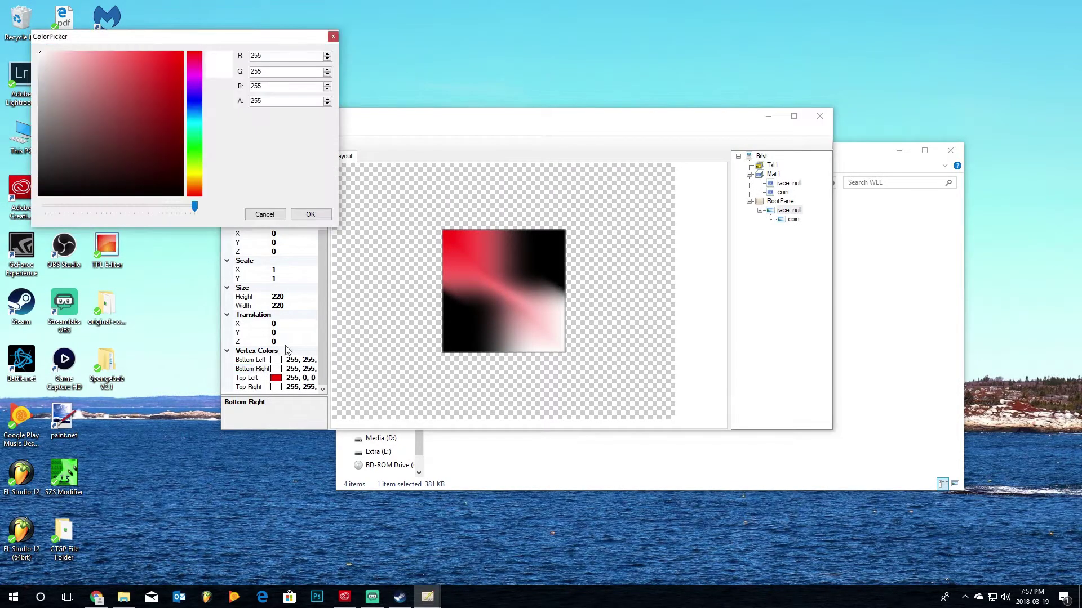
drag(194, 155, 198, 127)
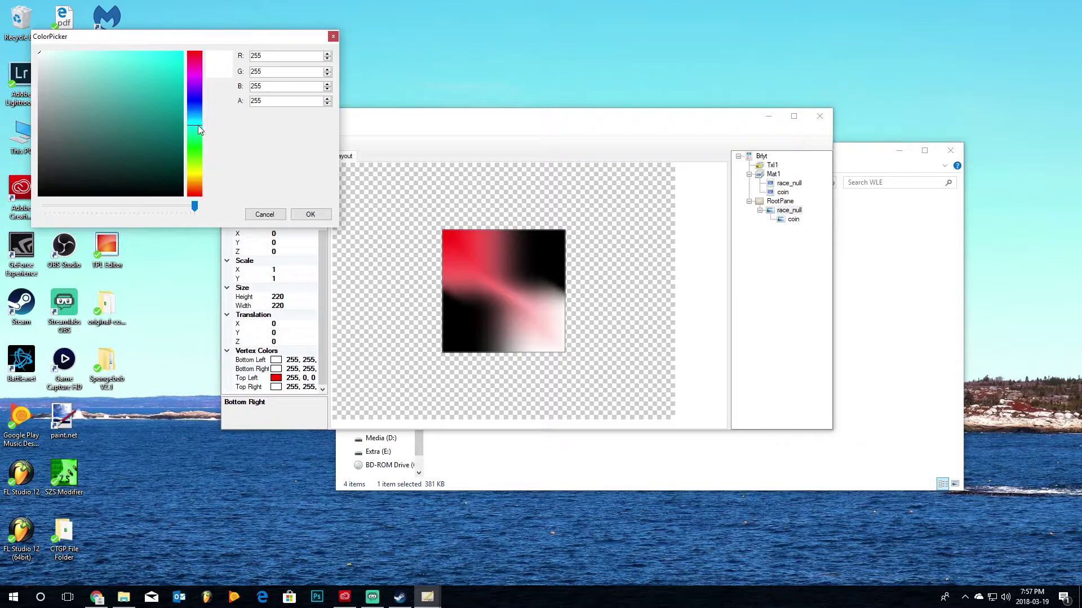
click(141, 87)
click(183, 52)
click(311, 214)
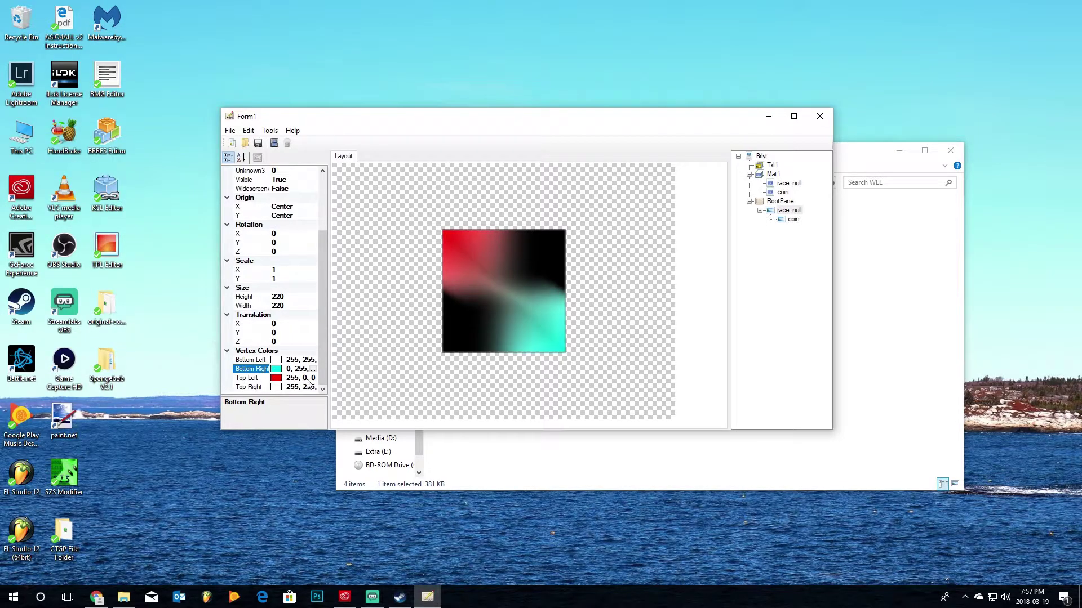
Change the Bottom Right vertex color of the race_null pane to a bright yellow-green with a red value of 173
click(313, 369)
drag(211, 195, 211, 179)
click(325, 229)
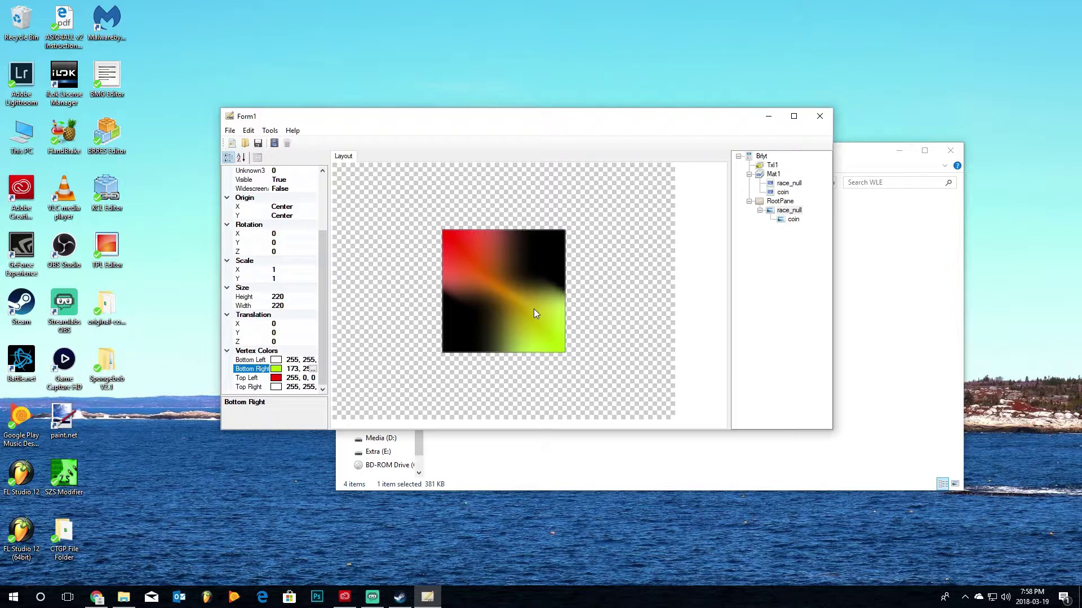
Set the ForeColor of the race_null material under Mat1 to white (255, 255, 255), keeping alpha at 0
click(771, 176)
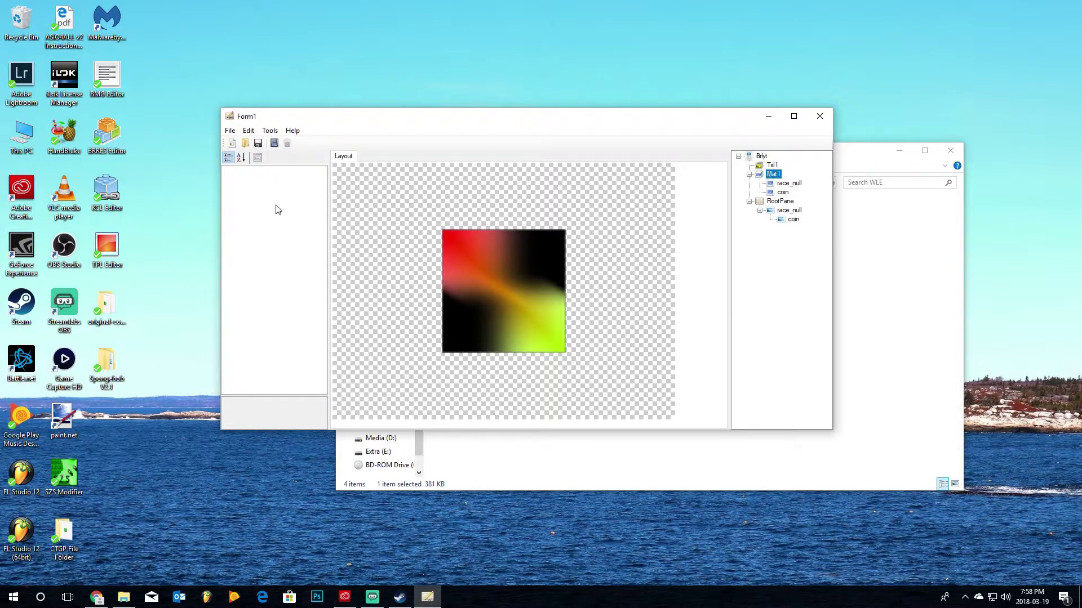
click(787, 184)
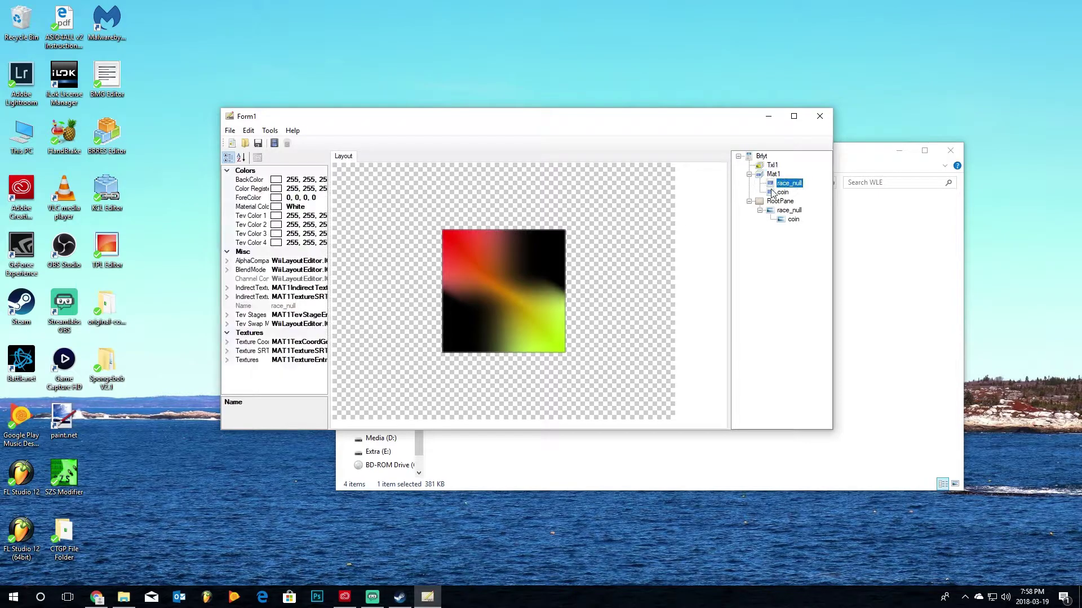
click(311, 198)
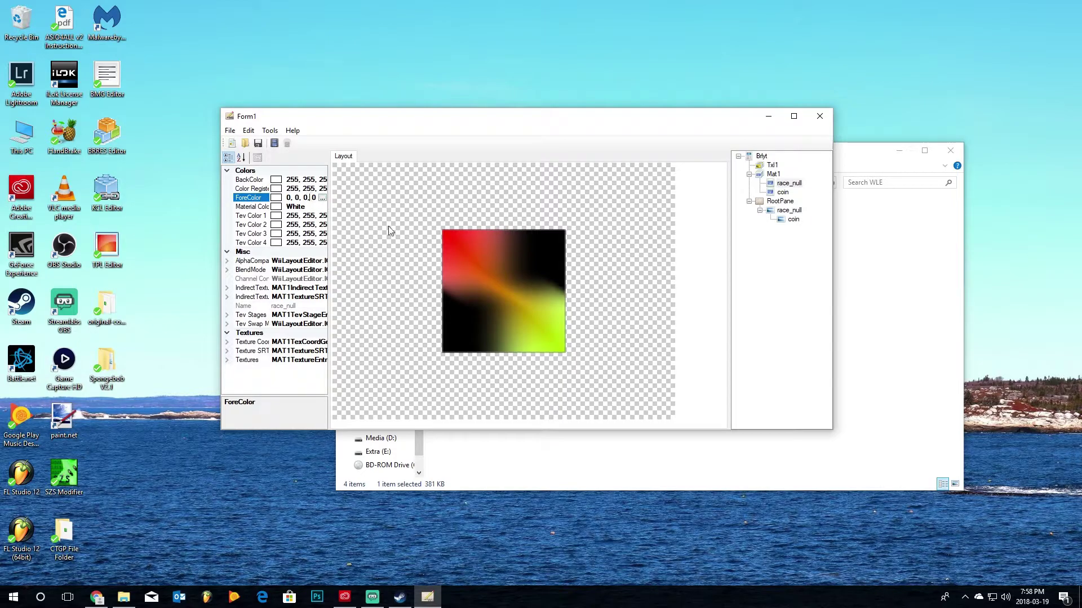
click(323, 198)
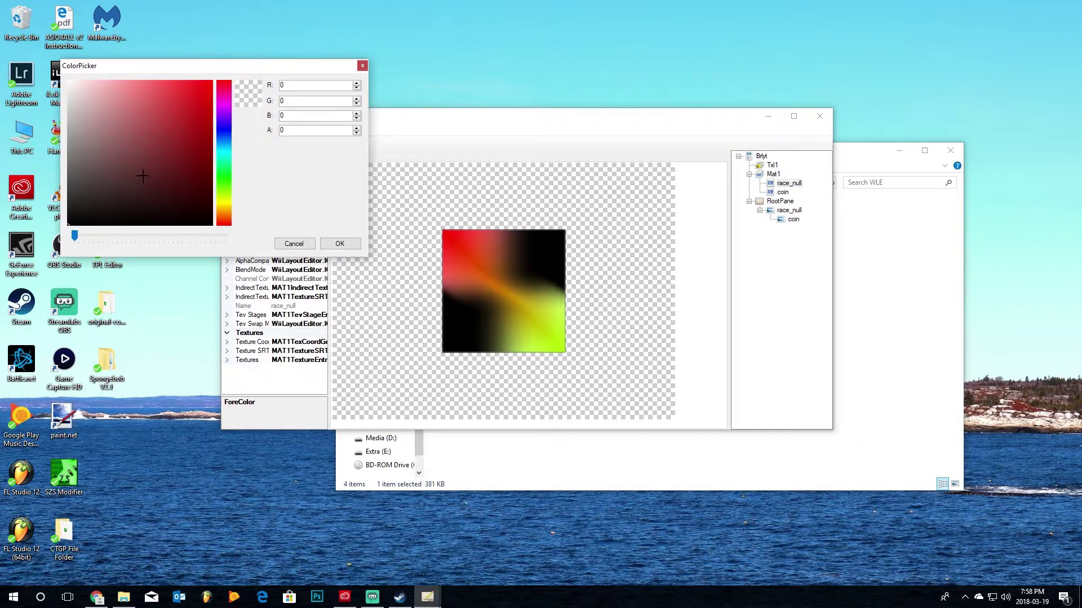
click(338, 243)
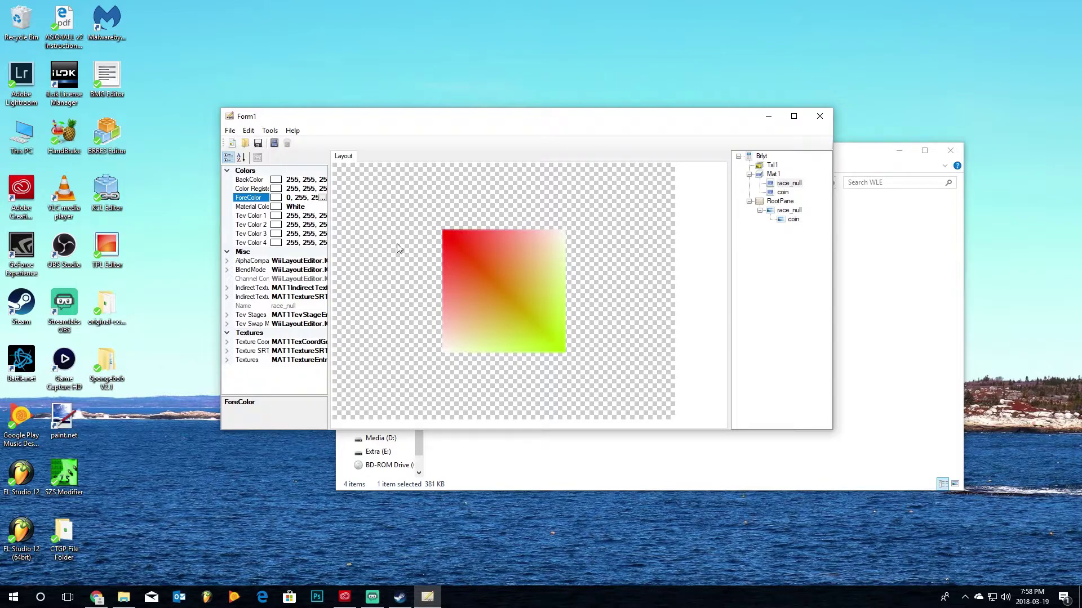
Set the ForeColor of the race_null material back to black (0, 0, 0) with alpha 0
click(323, 198)
drag(114, 190, 79, 327)
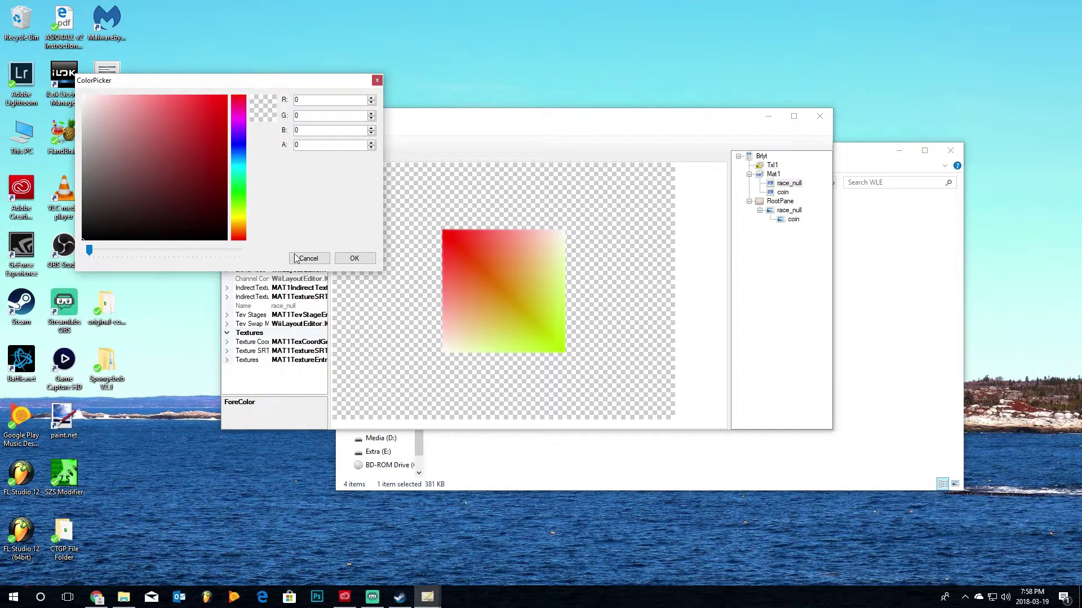
click(354, 258)
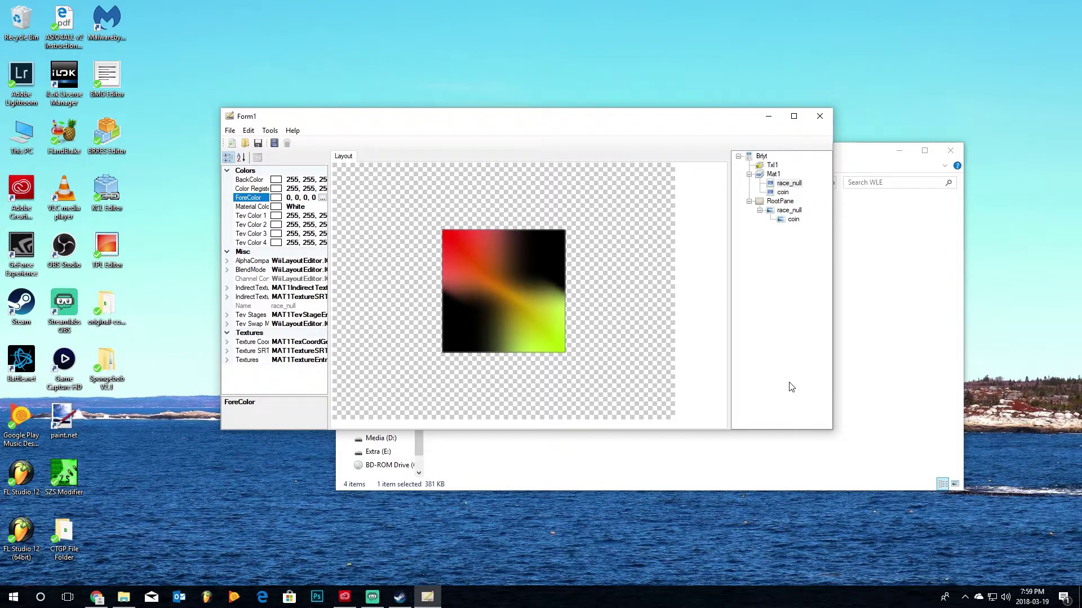
Try white (255, 255, 255) once more as the race_null material's ForeColor, and return it to black (0, 0, 0)
click(322, 198)
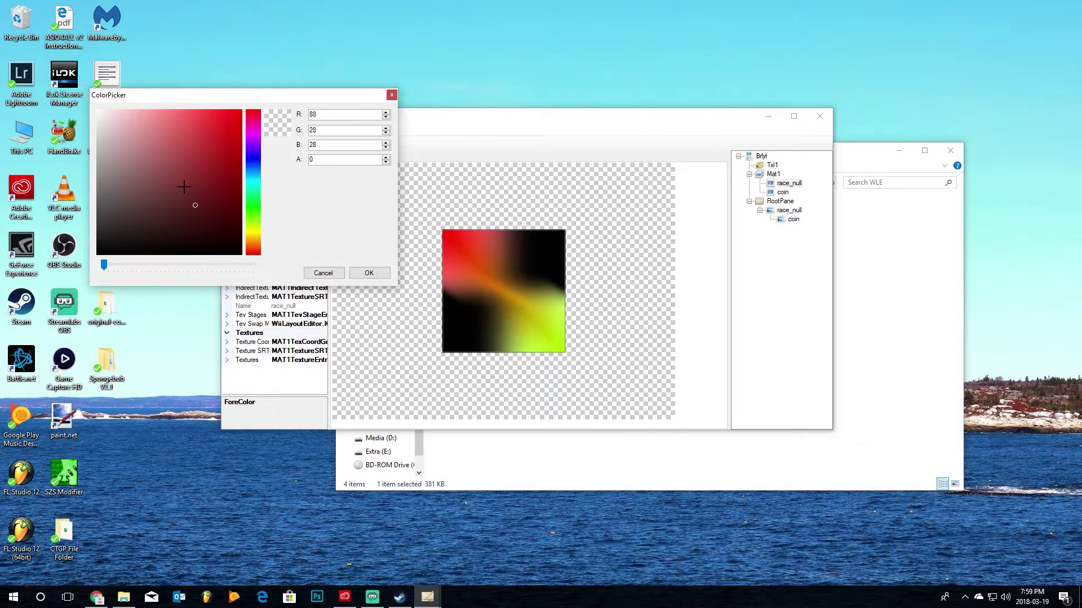
click(369, 273)
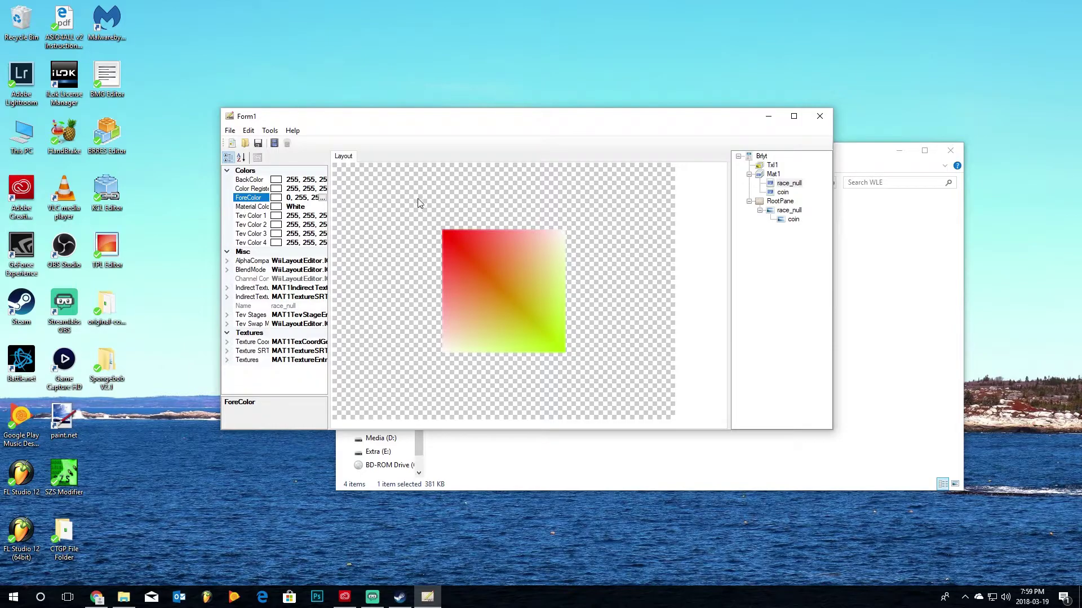
click(322, 197)
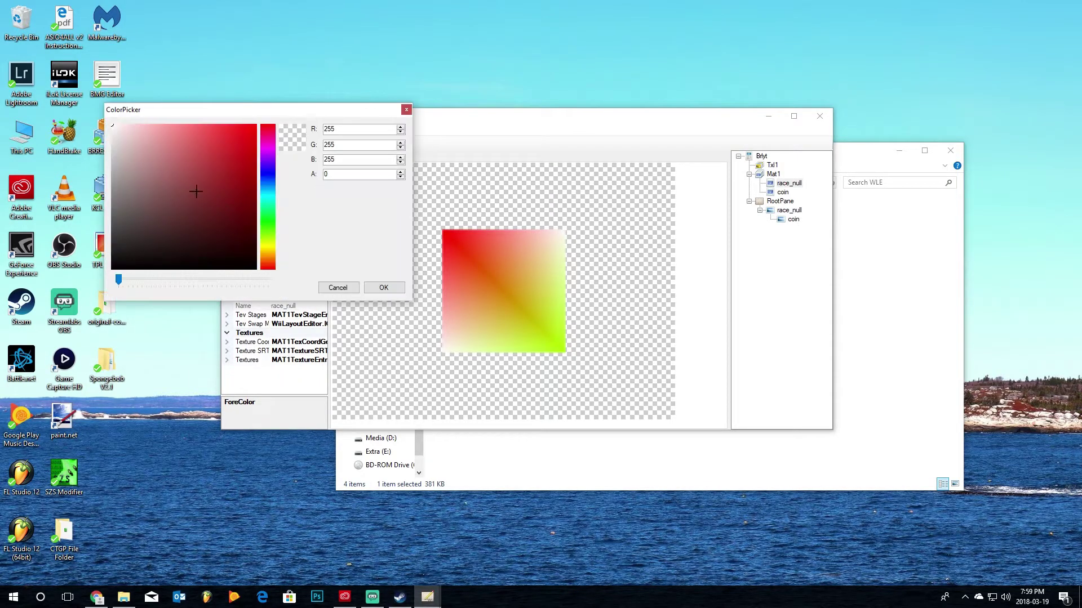
click(384, 288)
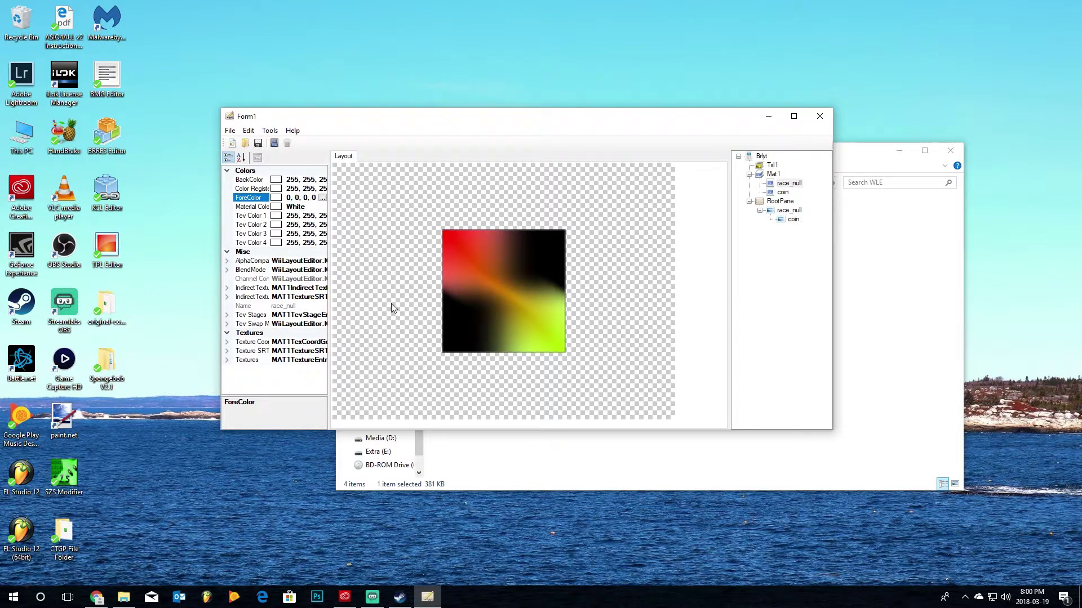
Try red as the ForeColor of the race_null material, and restore it to black (0, 0, 0)
click(323, 198)
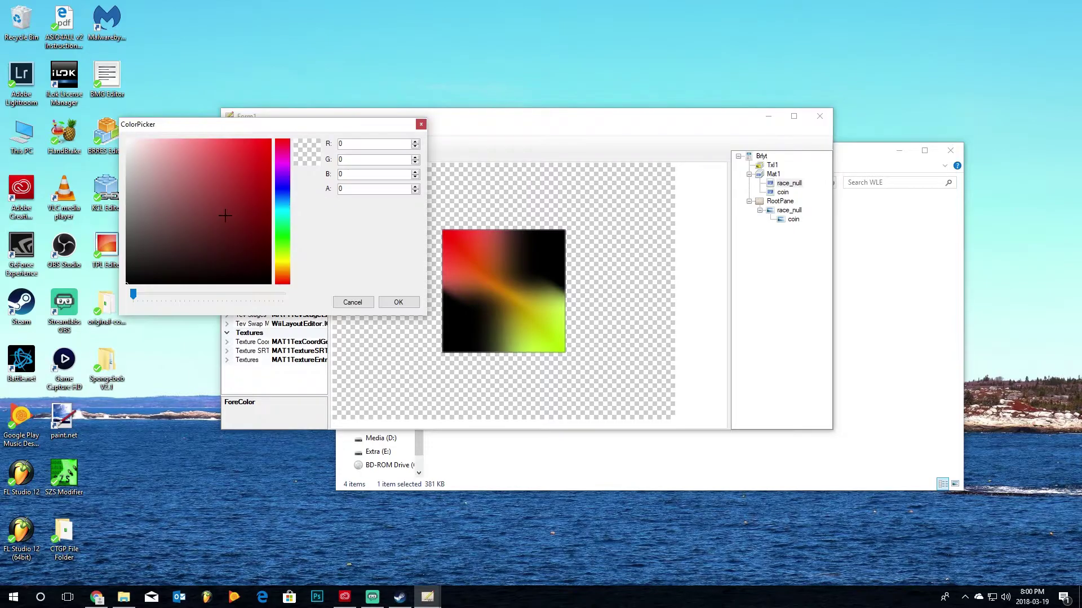
drag(225, 215, 264, 147)
click(398, 302)
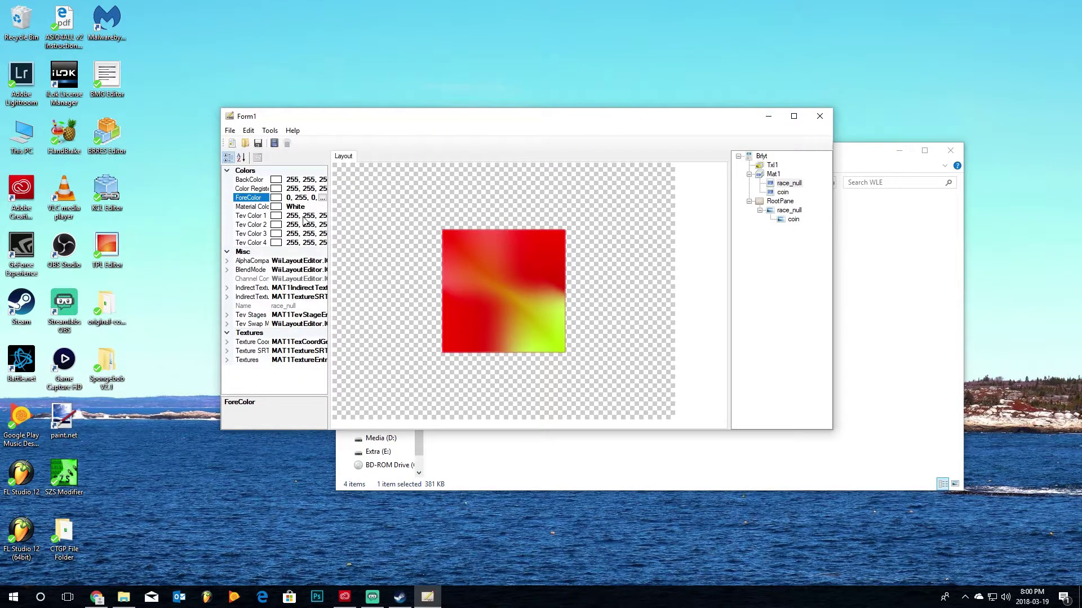
click(323, 197)
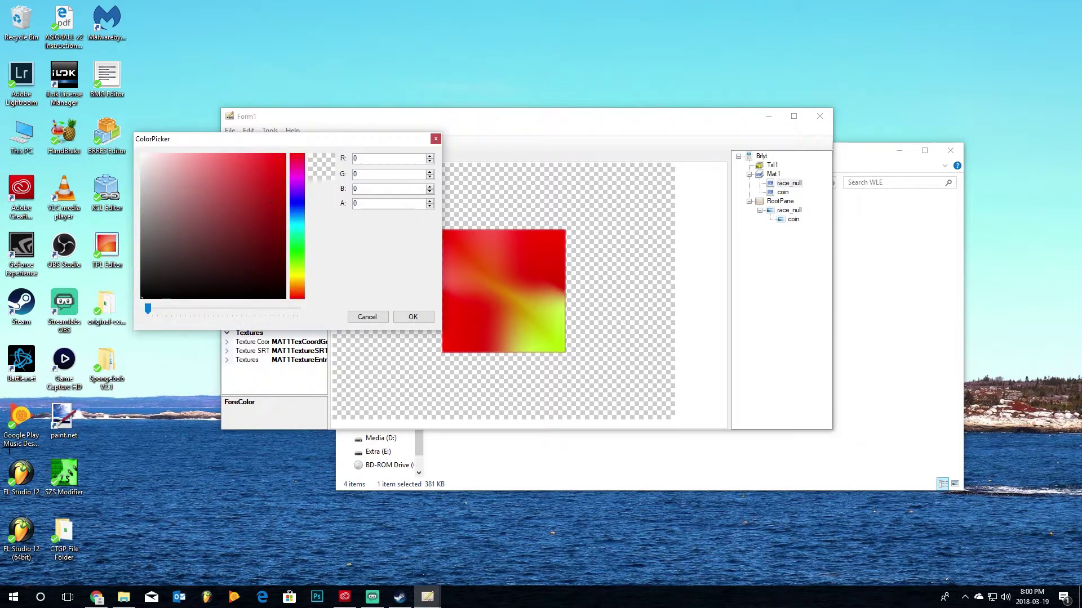
click(413, 316)
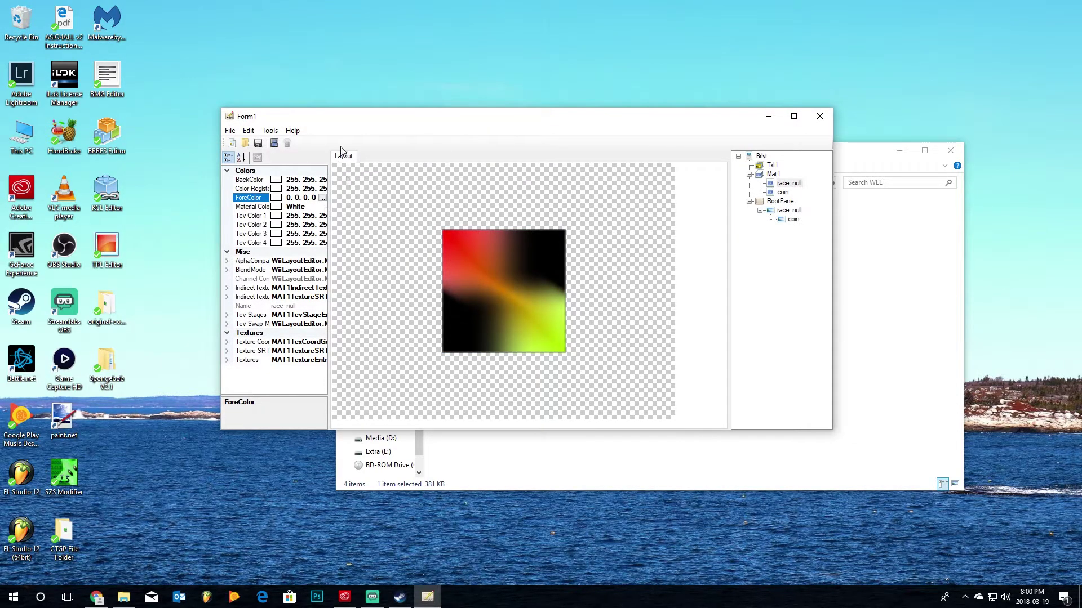
Save the edited layout, and close the layout editor and the WLE folder window
drag(352, 121, 397, 114)
click(276, 126)
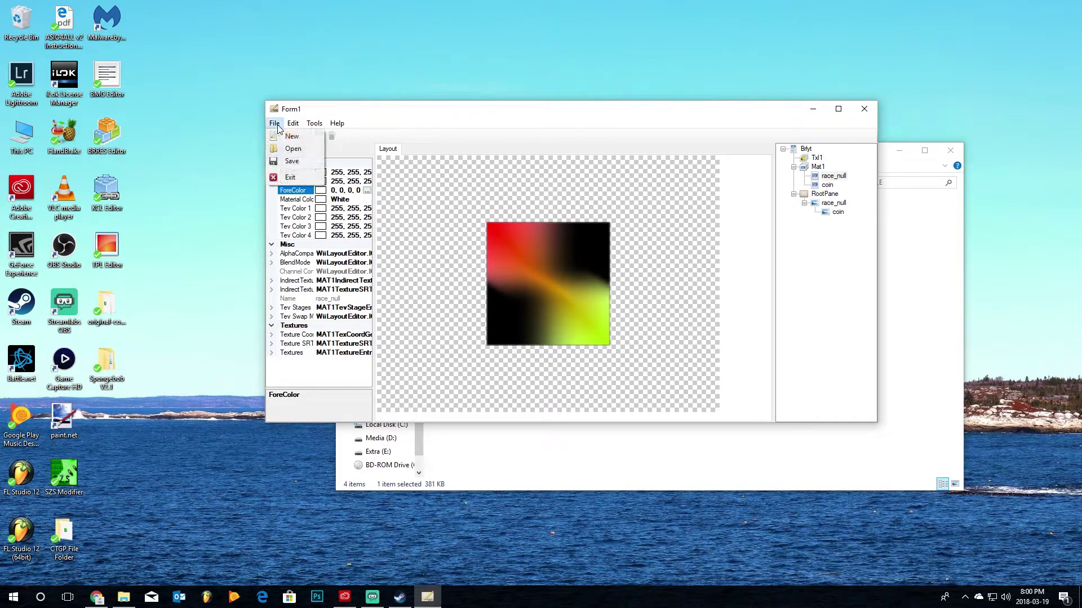
click(292, 161)
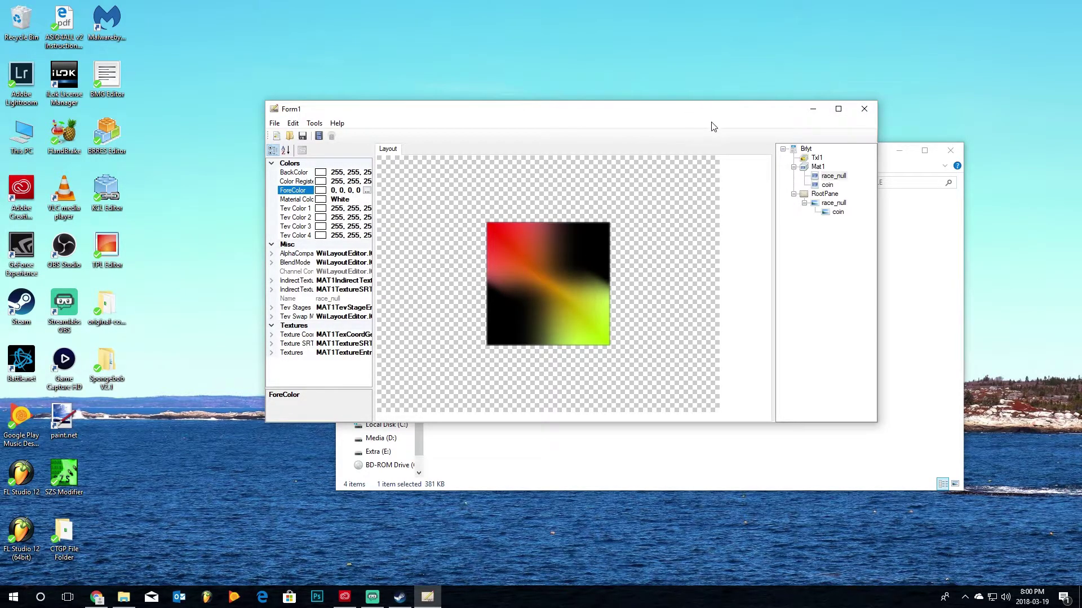
click(776, 128)
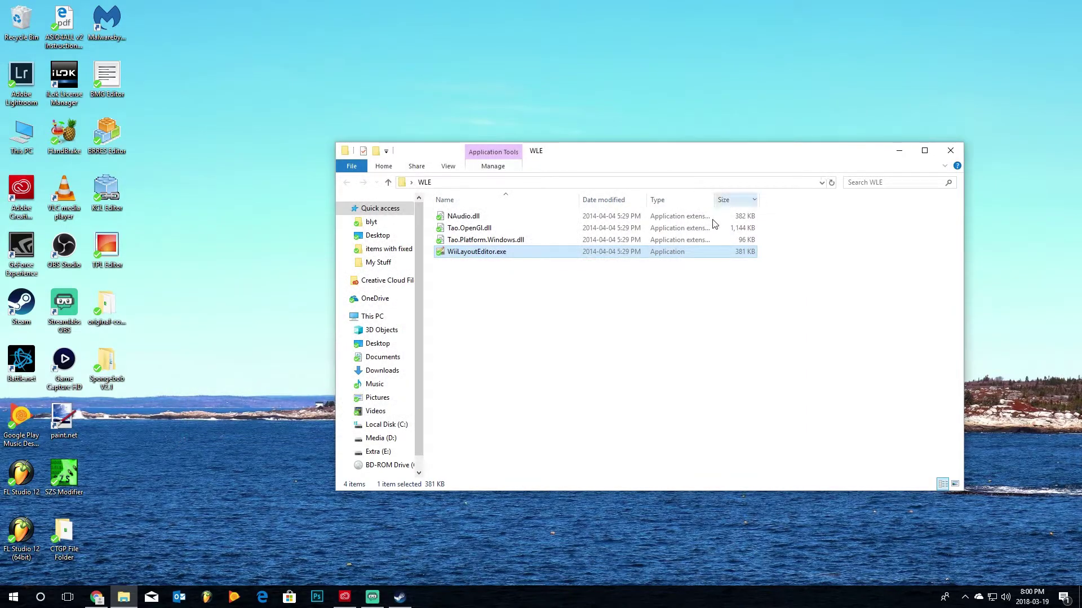
click(951, 150)
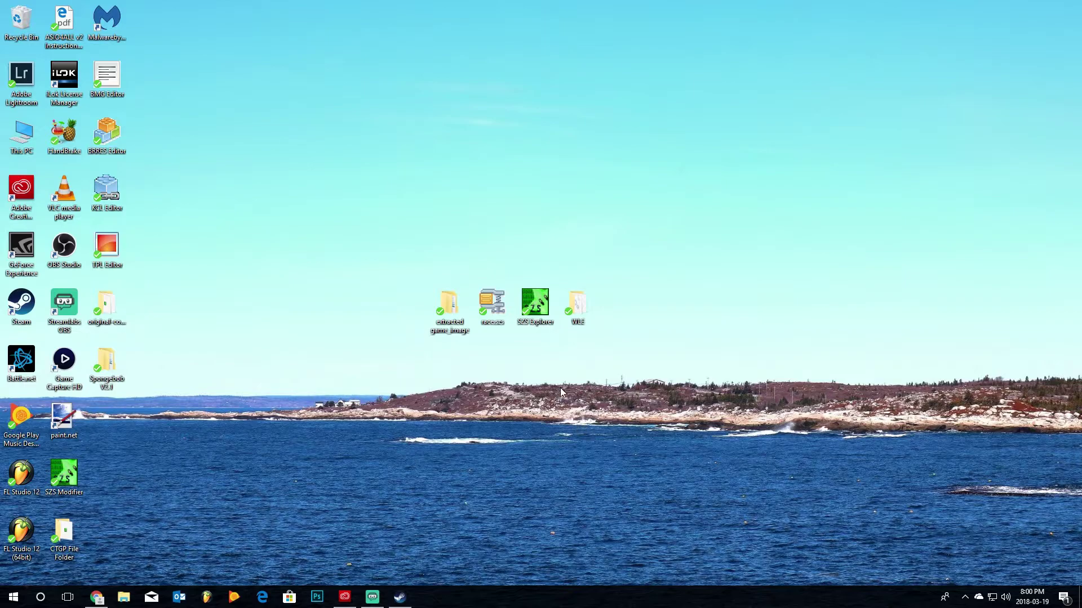
Launch SZS Explorer from the desktop and open the race.szs archive in it
double_click(535, 303)
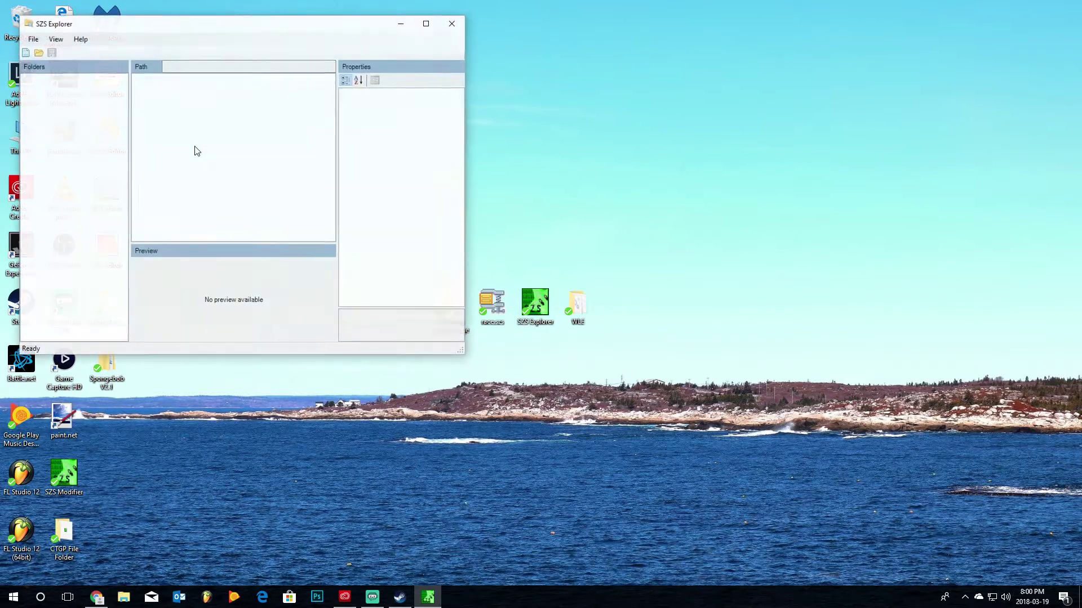
click(34, 39)
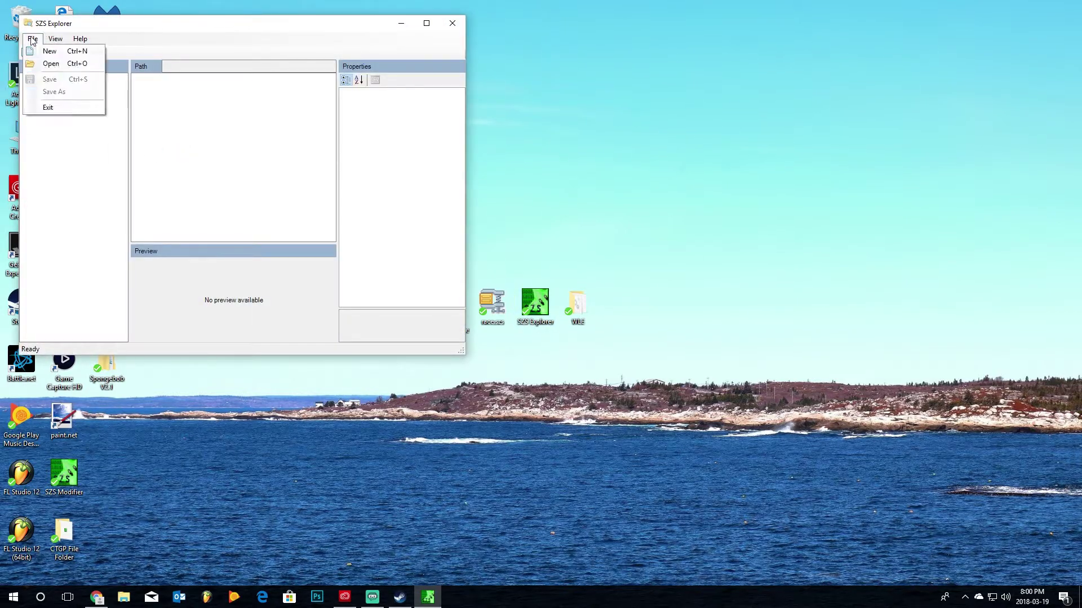
click(50, 63)
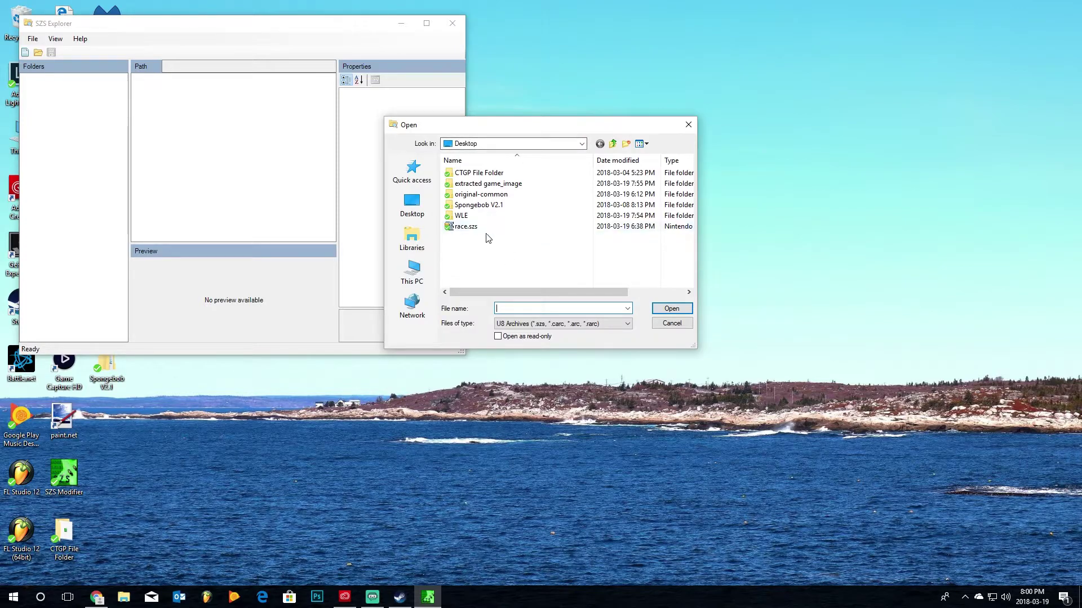
double_click(485, 228)
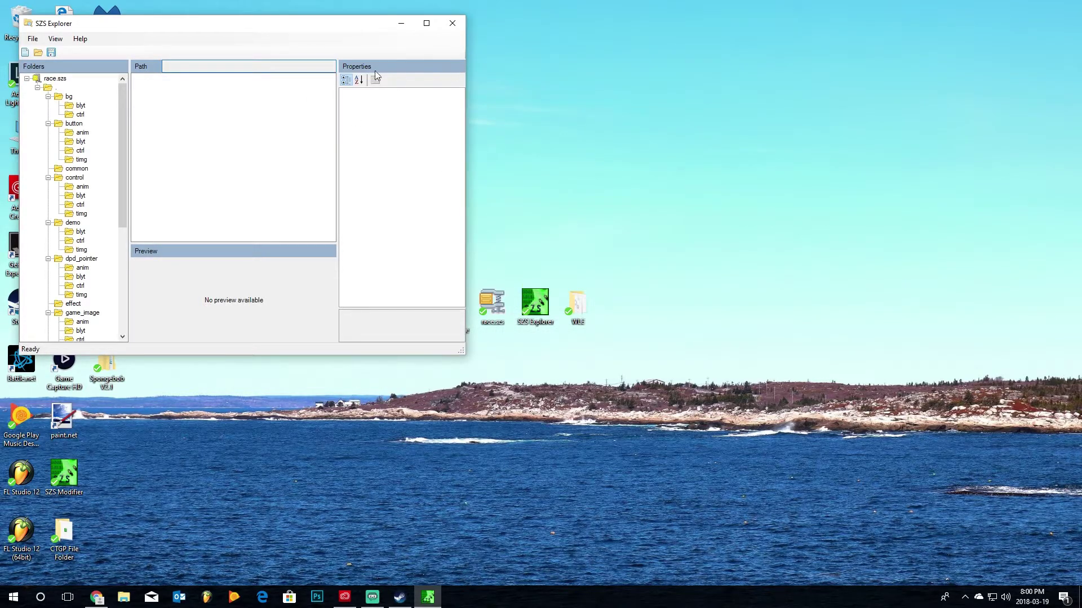
drag(234, 26, 540, 98)
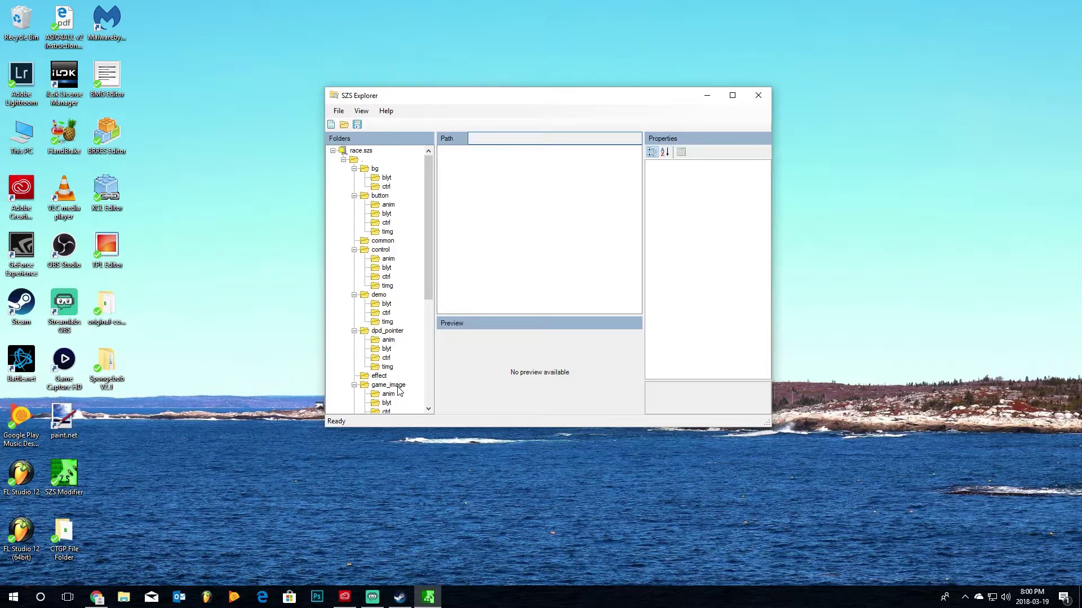
Replace common_w040_map_set_position.brlyt in the archive's game_image\blyt folder with the edited copy from Desktop\extracted game_image\game_image\blyt
scroll(427, 277, down, 3)
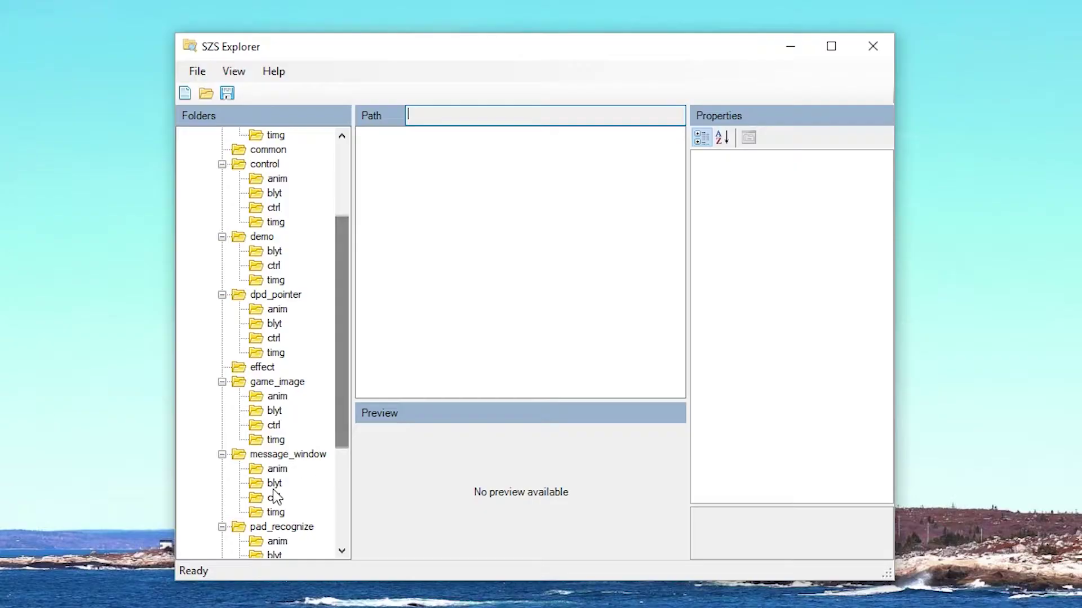
click(276, 412)
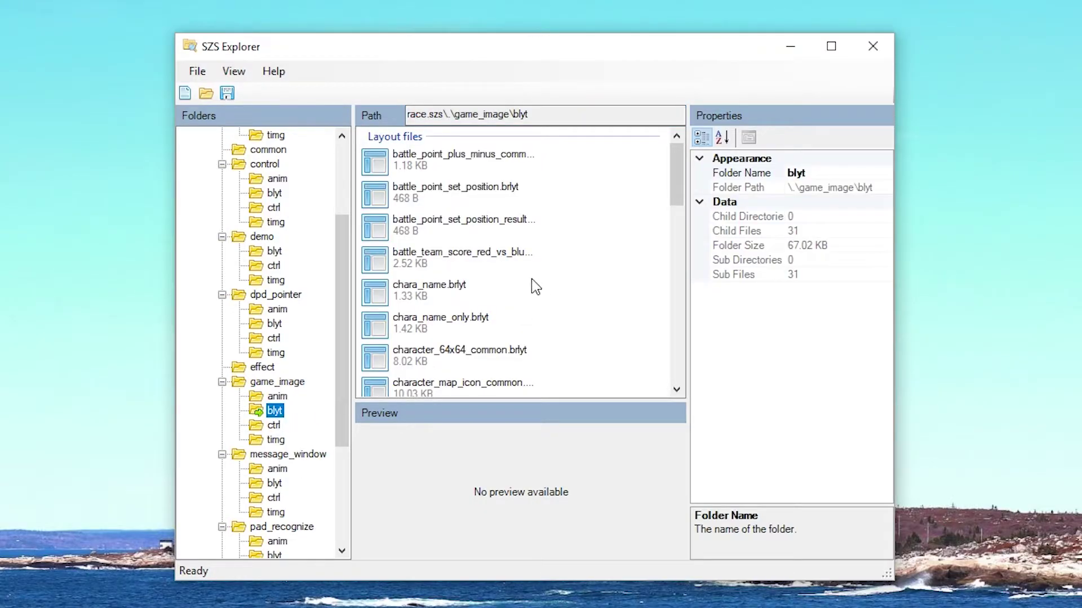
drag(677, 197, 660, 267)
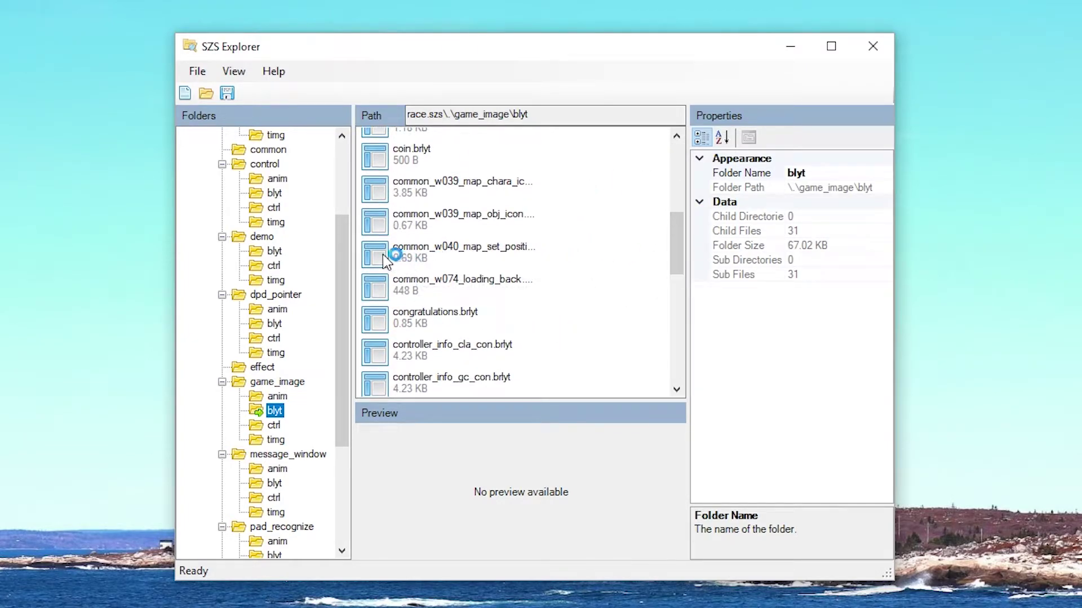
click(504, 256)
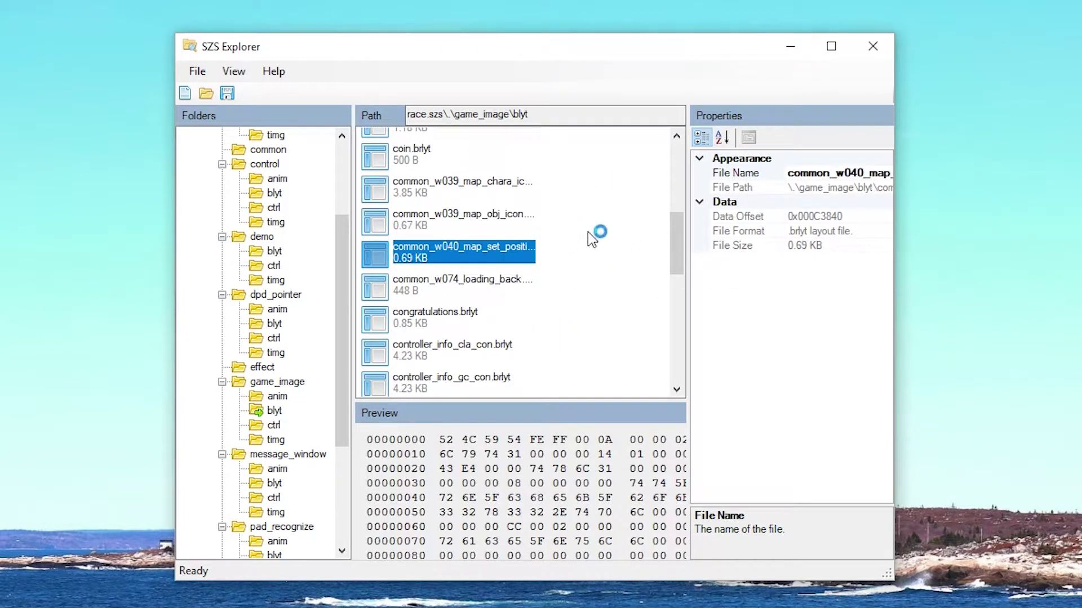
right_click(494, 248)
click(589, 338)
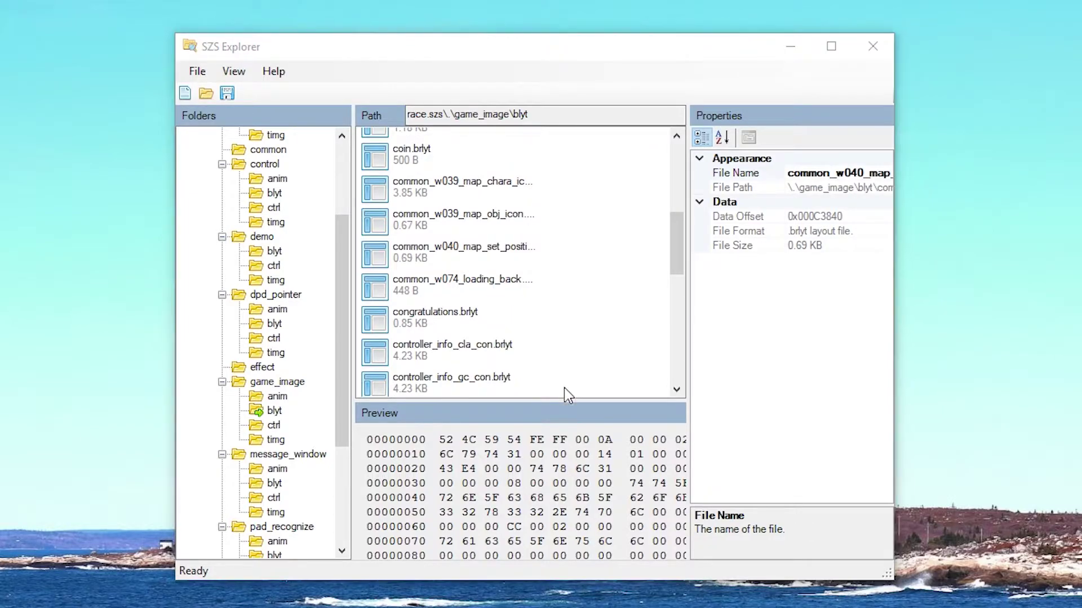
click(243, 240)
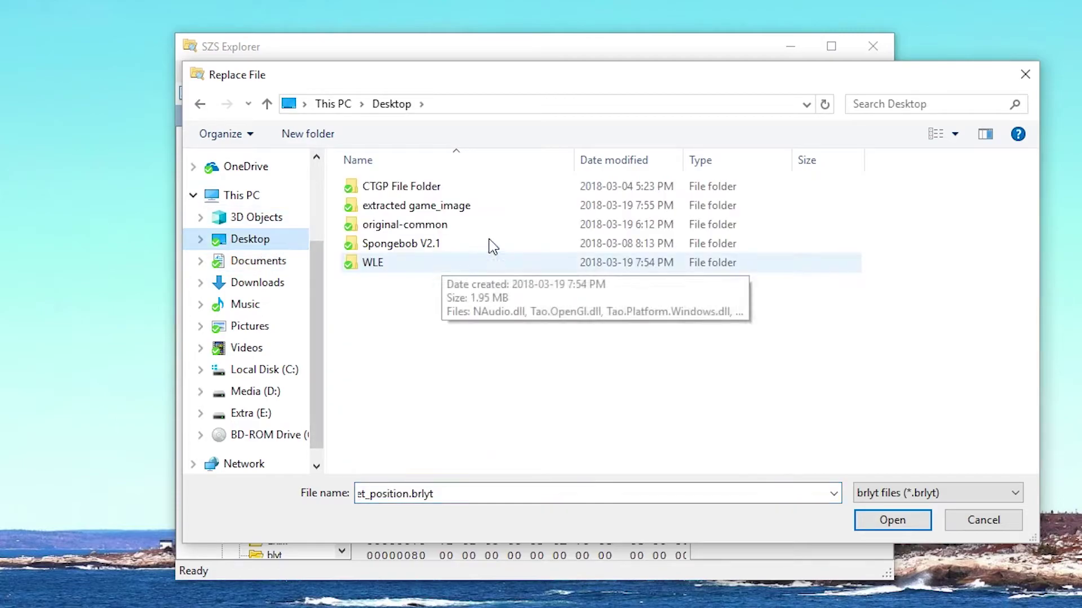
double_click(478, 208)
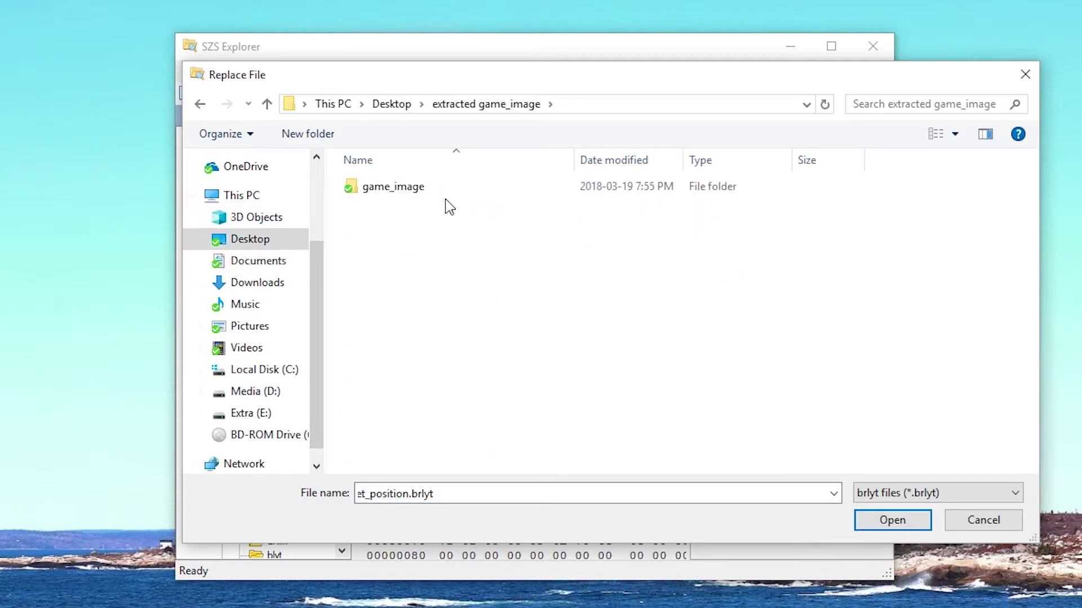
double_click(448, 193)
double_click(431, 210)
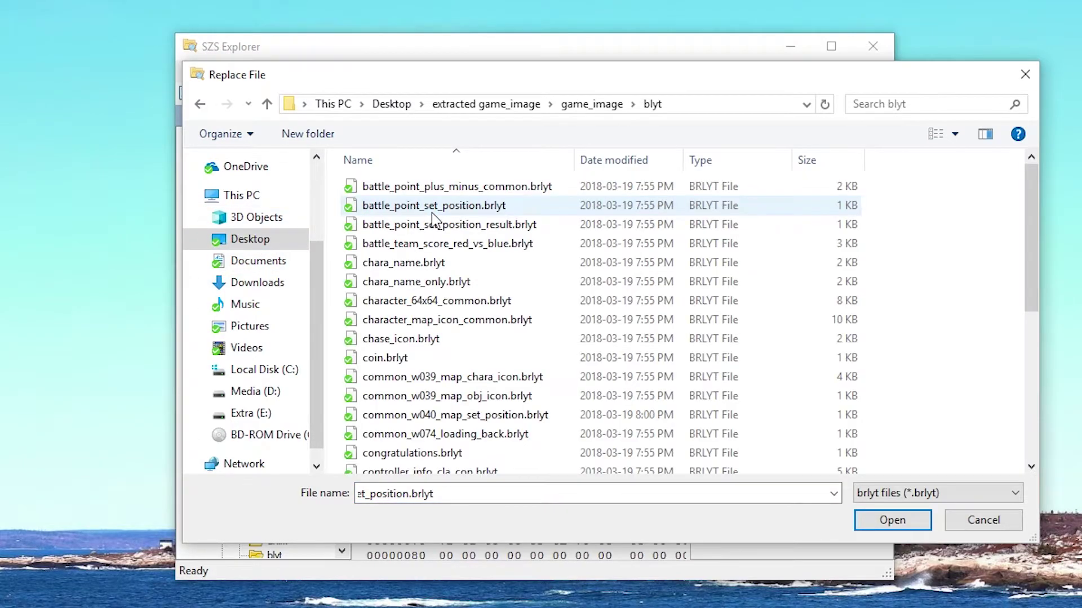
double_click(556, 418)
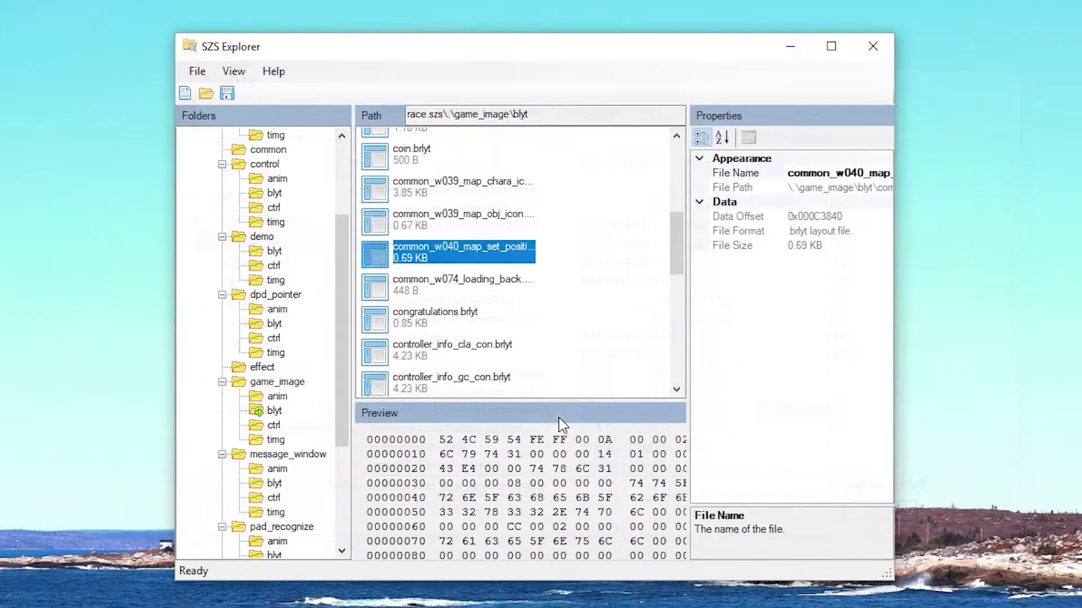
Save the updated race.szs archive and close SZS Explorer
click(196, 73)
click(223, 136)
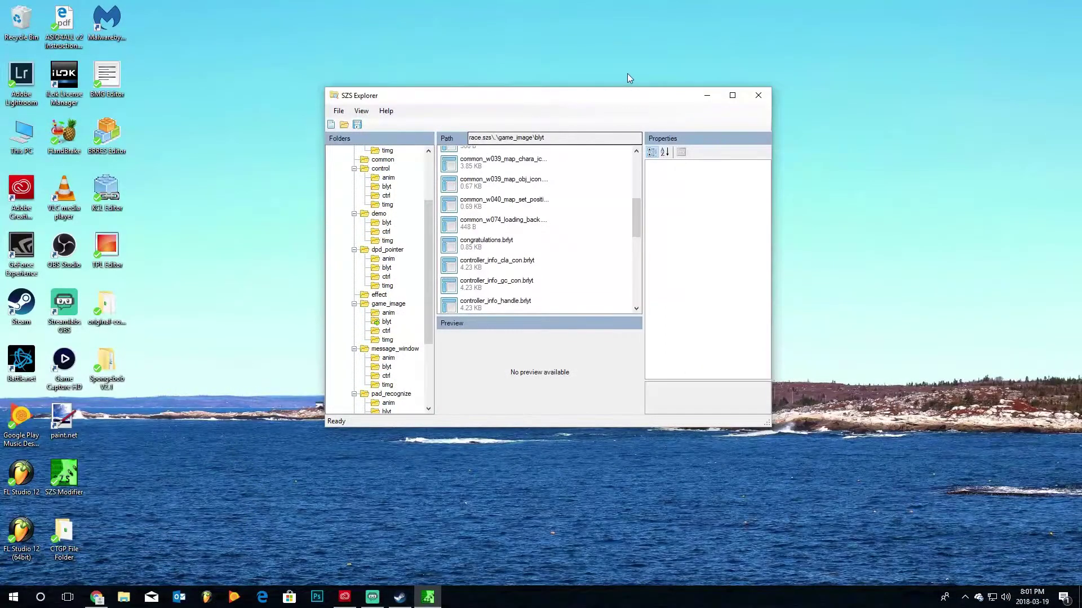
click(758, 97)
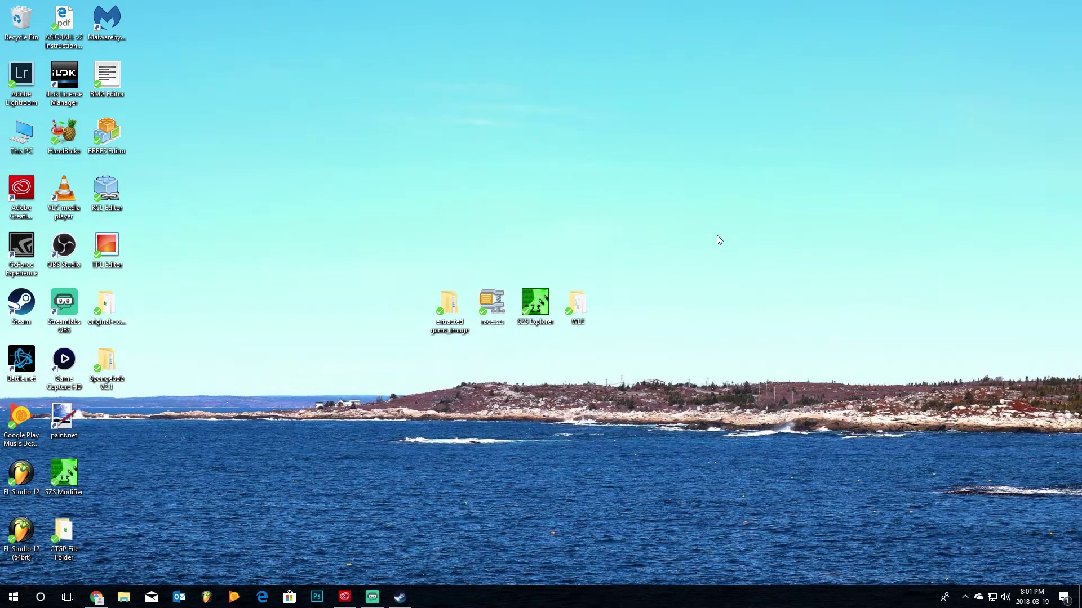